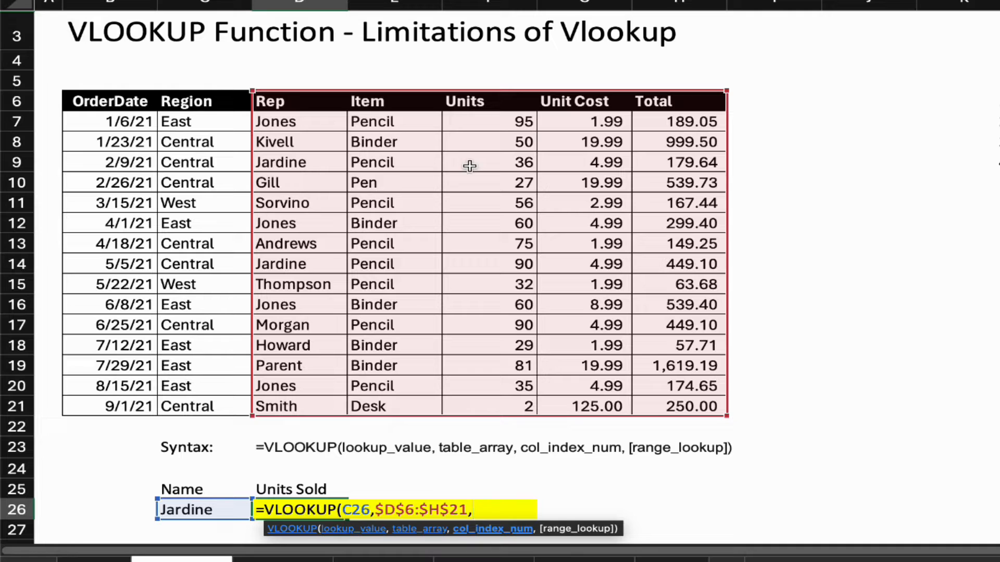
Complete the VLOOKUP formula in D26 with column index 3 and exact-match argument 0.
text(3,0)
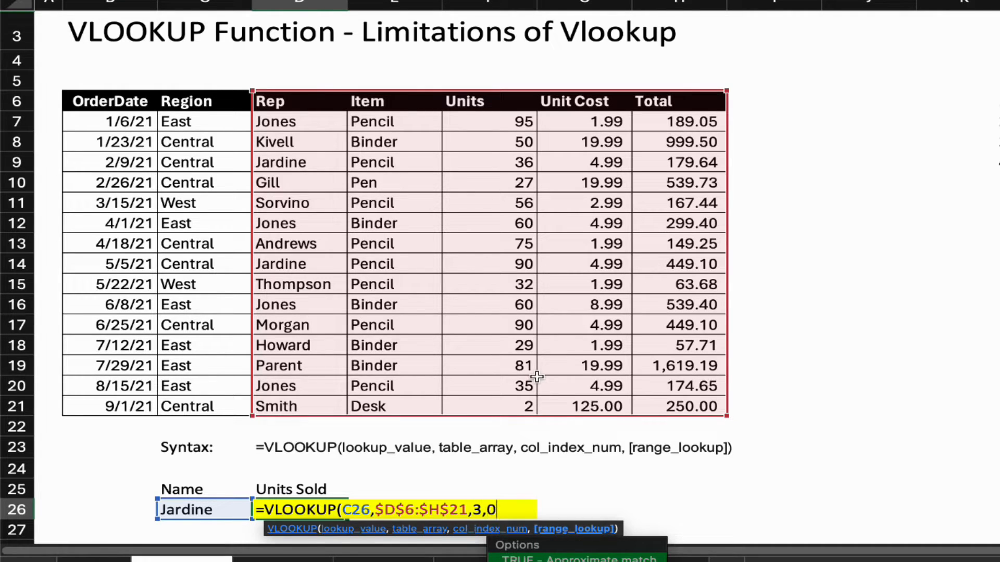
text())
key(Return)
click(328, 501)
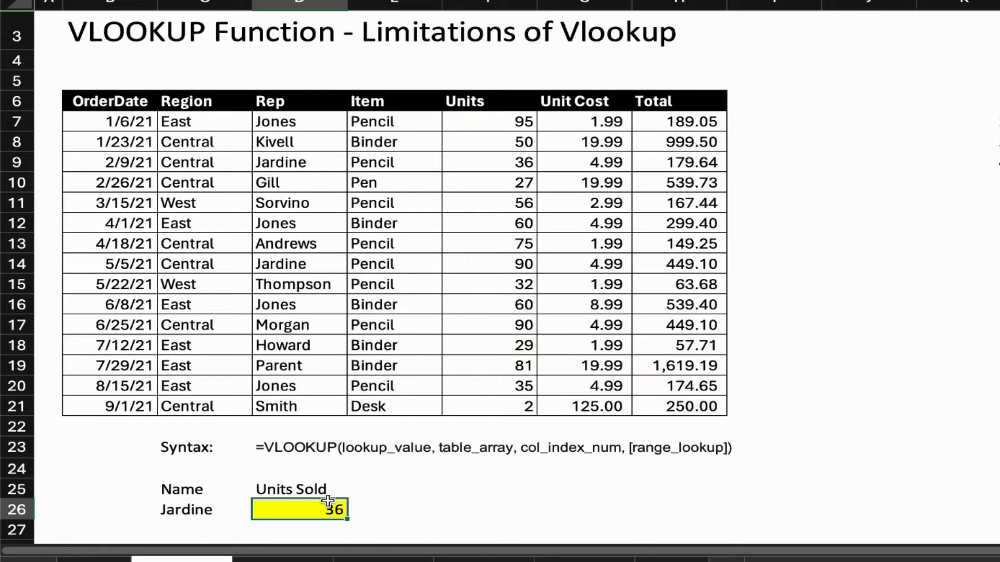
Highlight the Rep, Item and Units cells in rows 9 and 14 in yellow, and reselect the lookup result cell D26.
click(309, 261)
drag(309, 261, 487, 261)
click(337, 171)
drag(338, 171, 487, 167)
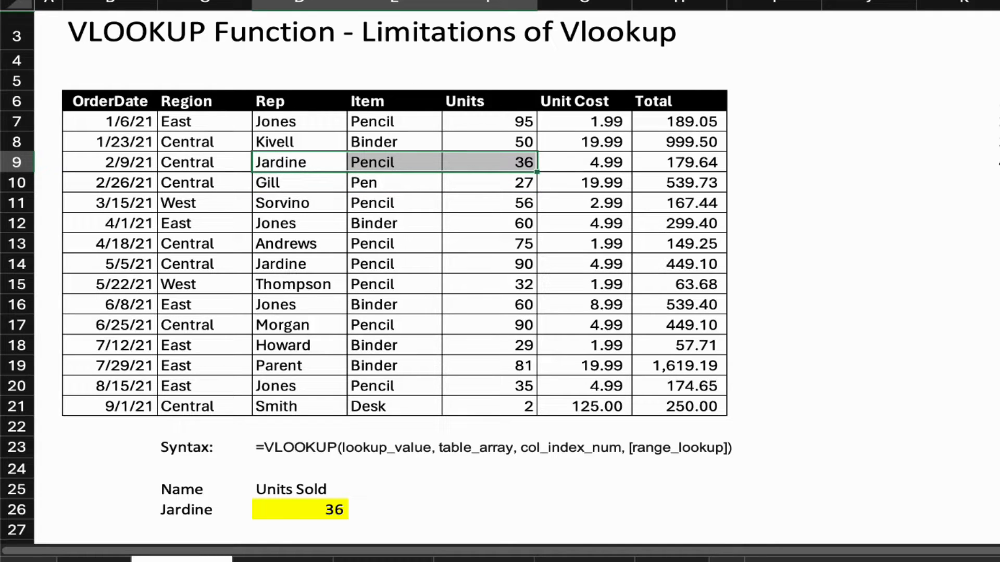
click(271, 0)
drag(297, 266, 454, 262)
click(271, 0)
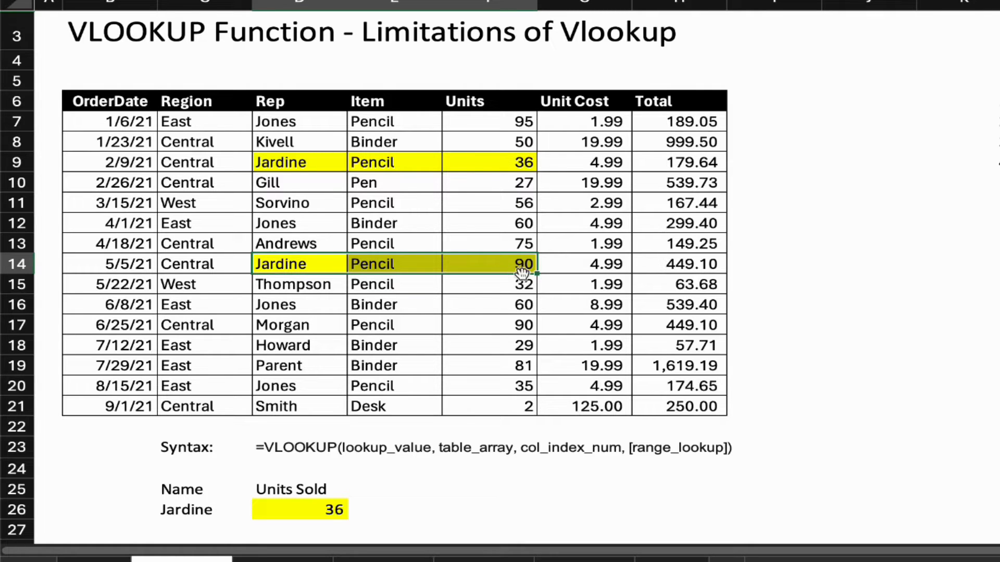
click(331, 509)
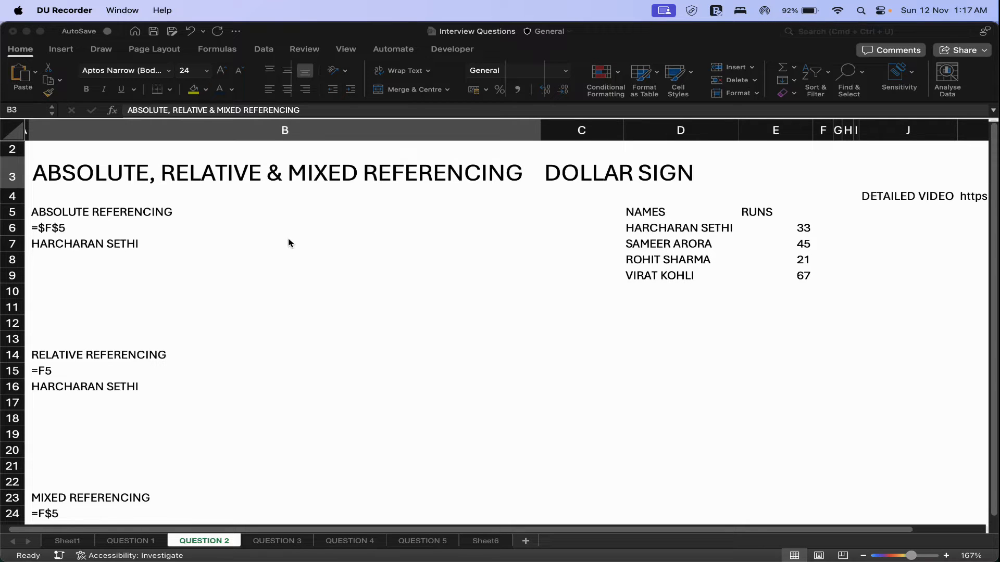
On the QUESTION 2 sheet, copy the absolute reference formula =$D$6 from B7 down through B11.
click(77, 218)
click(77, 215)
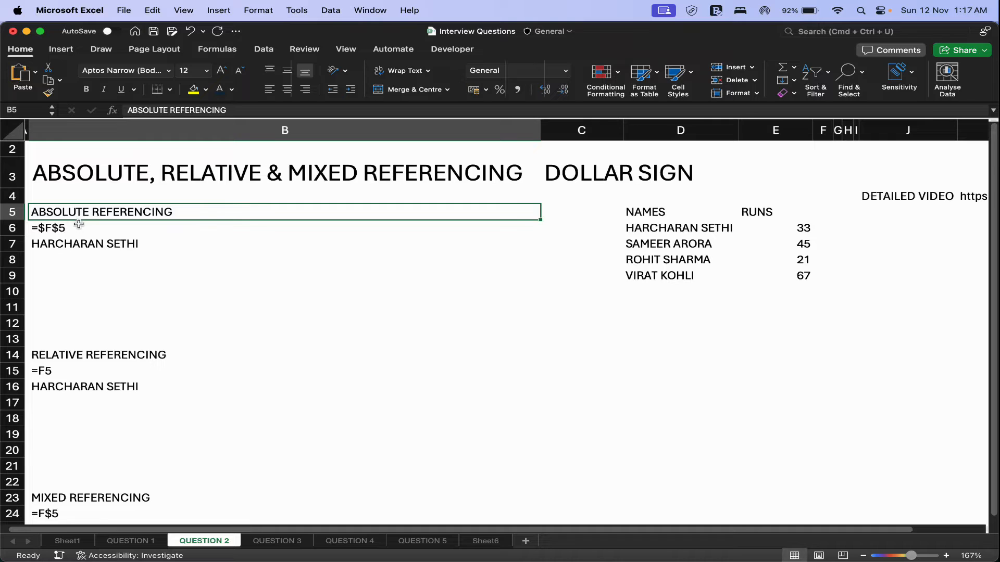
click(78, 227)
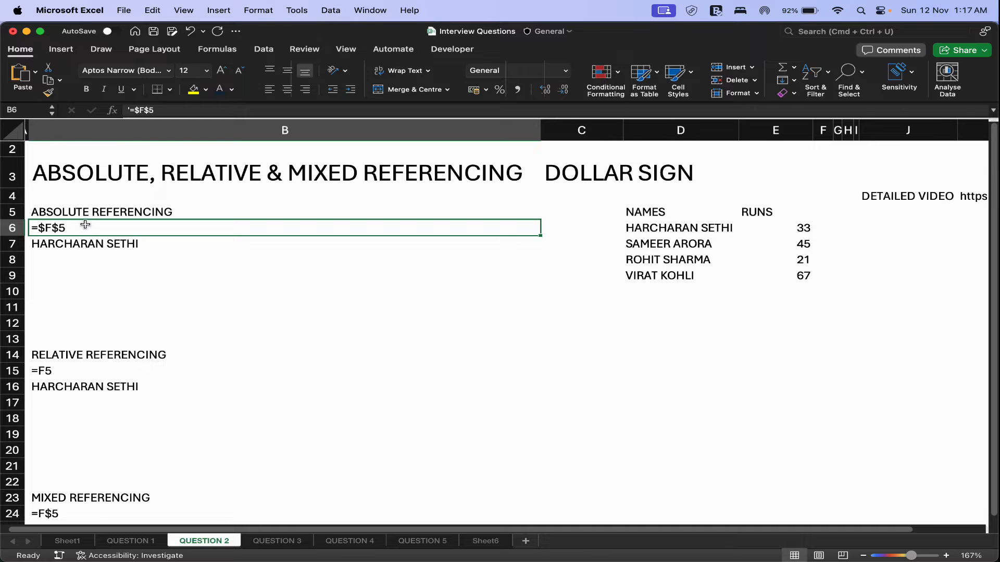
click(73, 243)
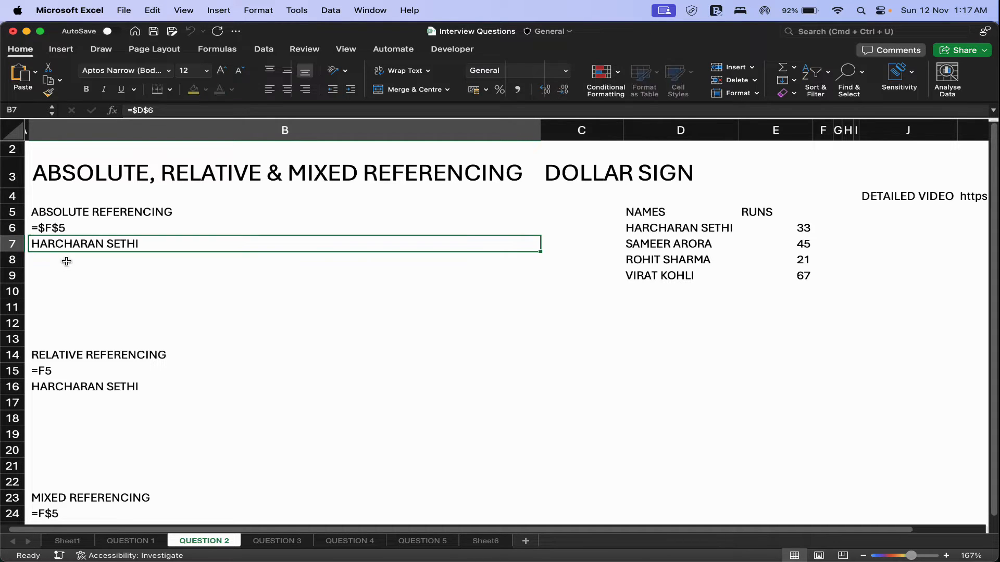
key(super+c)
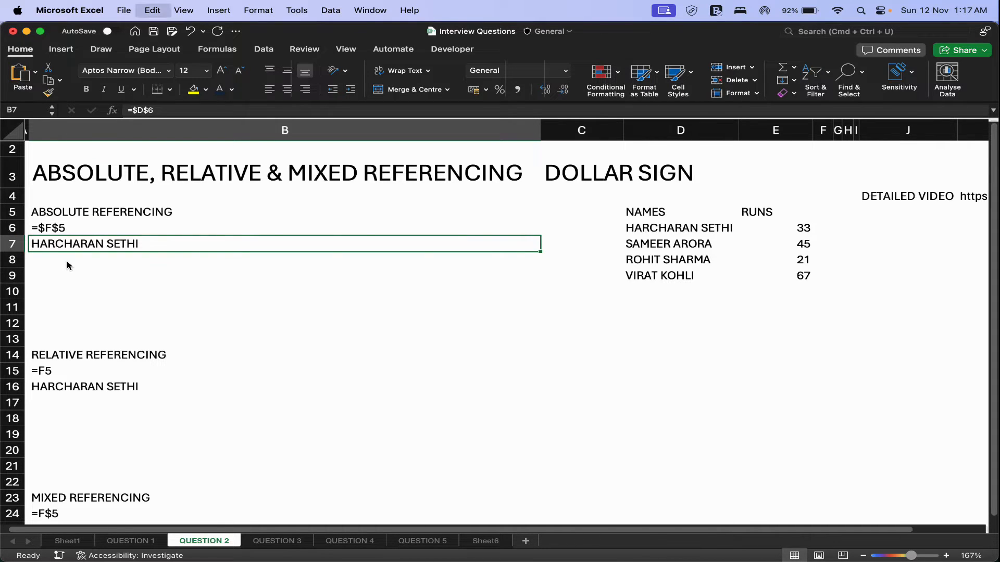
scroll(67, 266, left, 1)
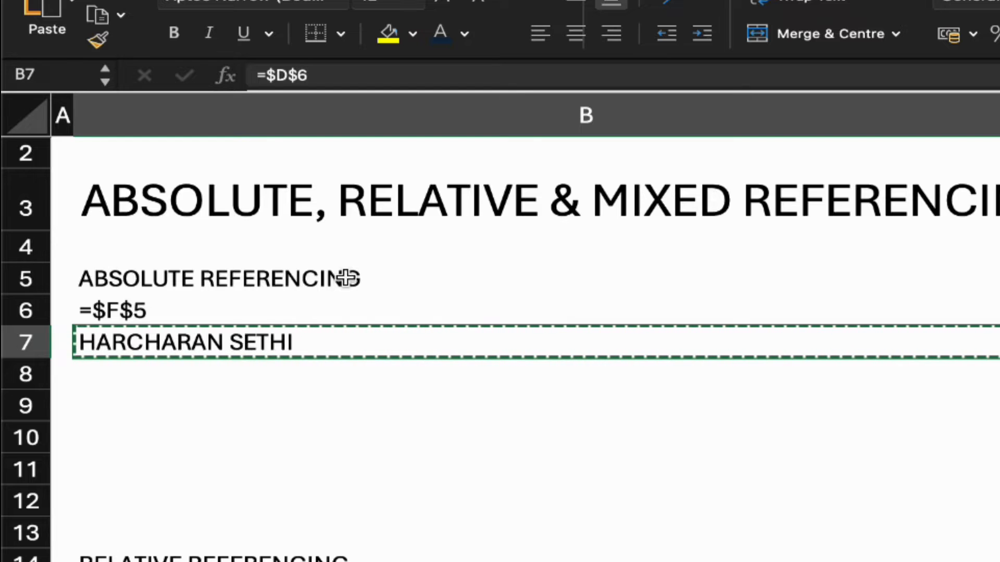
key(shift+Down)
key(shift+Down)
key(shift+Down)
key(shift+Down)
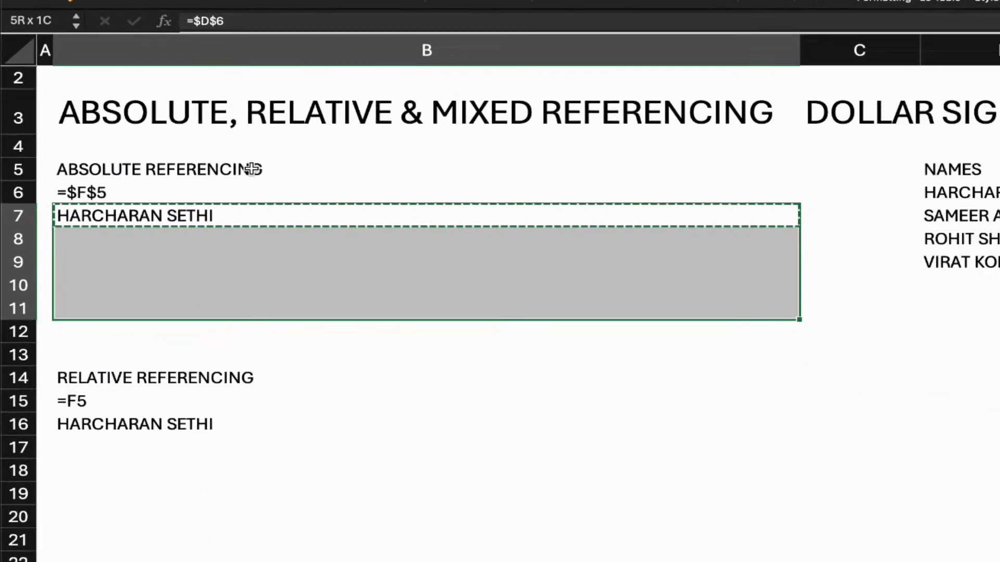
key(ctrl+v)
key(Down)
key(Down)
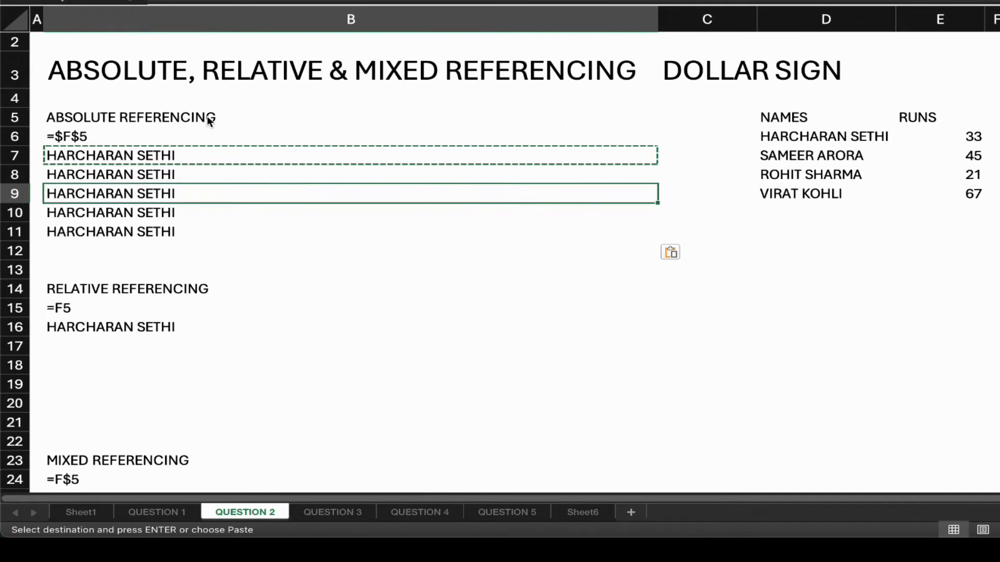
Examine the cell references in the absolute referencing formulas in B7:B11.
key(Down)
key(Down)
key(Up)
key(Up)
key(Up)
text(=$D$6)
key(Return)
key(F2)
key(Return)
key(F2)
key(Return)
key(Up)
key(Up)
key(Up)
key(F2)
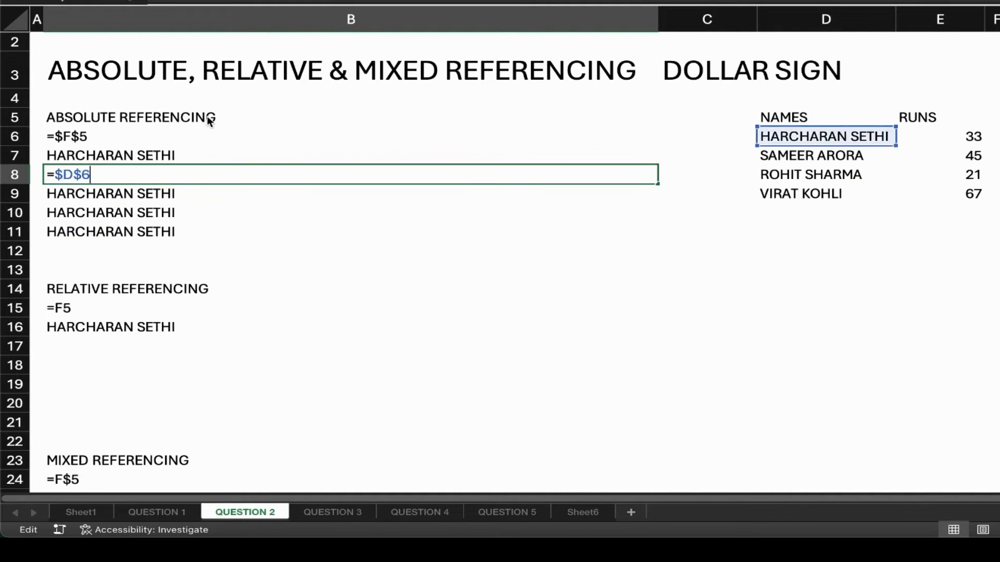
key(Escape)
key(Up)
key(F2)
key(Escape)
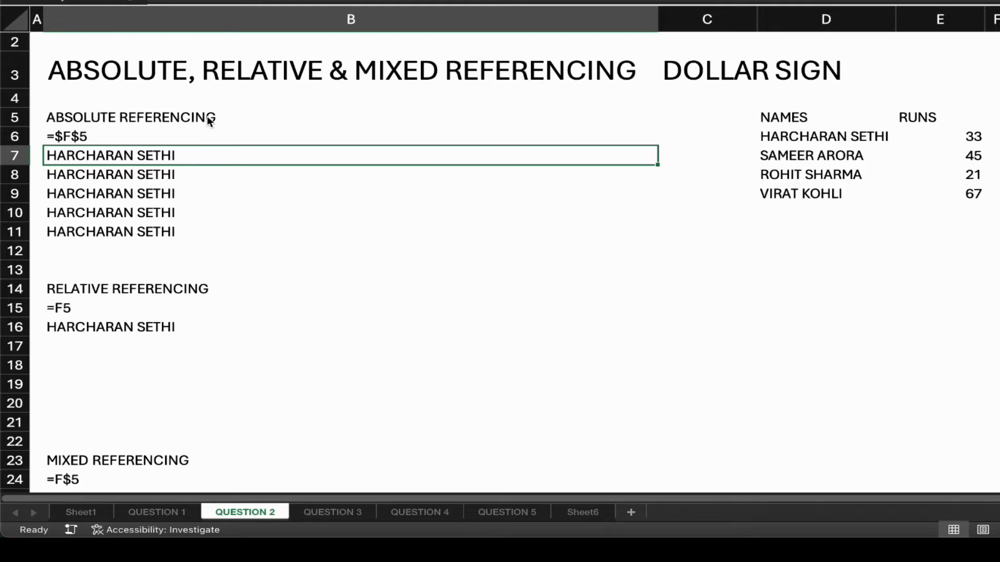
Copy the absolute reference formula from B7 across to C7 and check its reference.
key(ctrl+c)
key(Right)
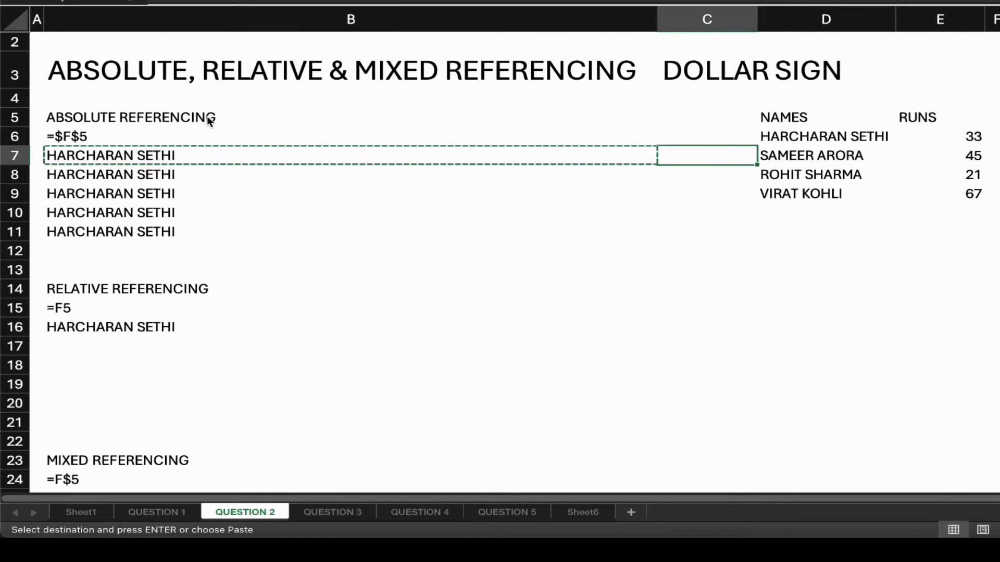
key(Return)
key(F2)
key(Return)
key(Up)
Copy the absolute reference formula from C7 down through C11 and check the pasted formulas.
key(ctrl+c)
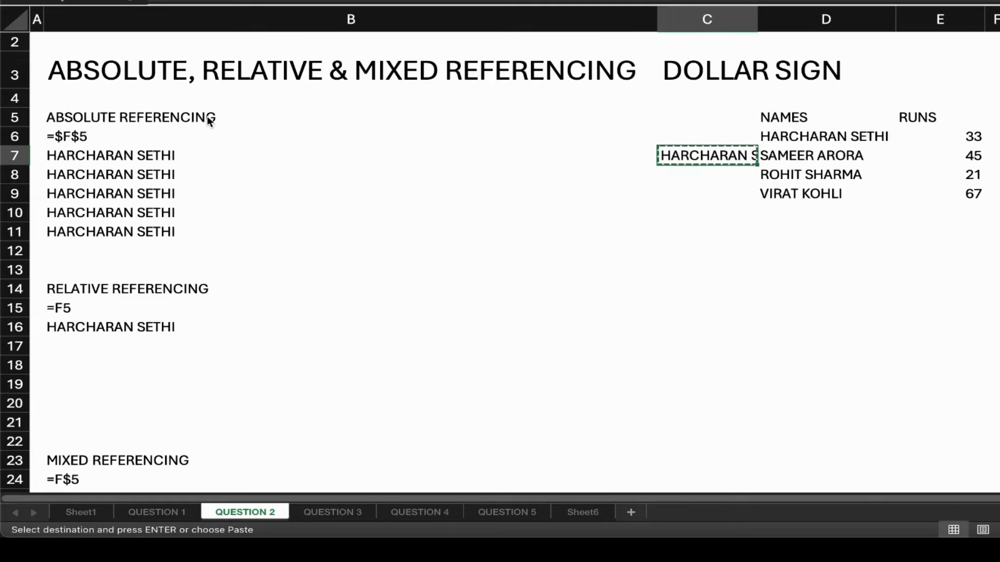
key(shift+Down)
key(shift+Down)
key(shift+Down)
key(shift+Down)
key(Return)
key(F2)
key(Return)
key(Down)
key(Down)
key(Up)
key(Up)
key(Up)
key(Up)
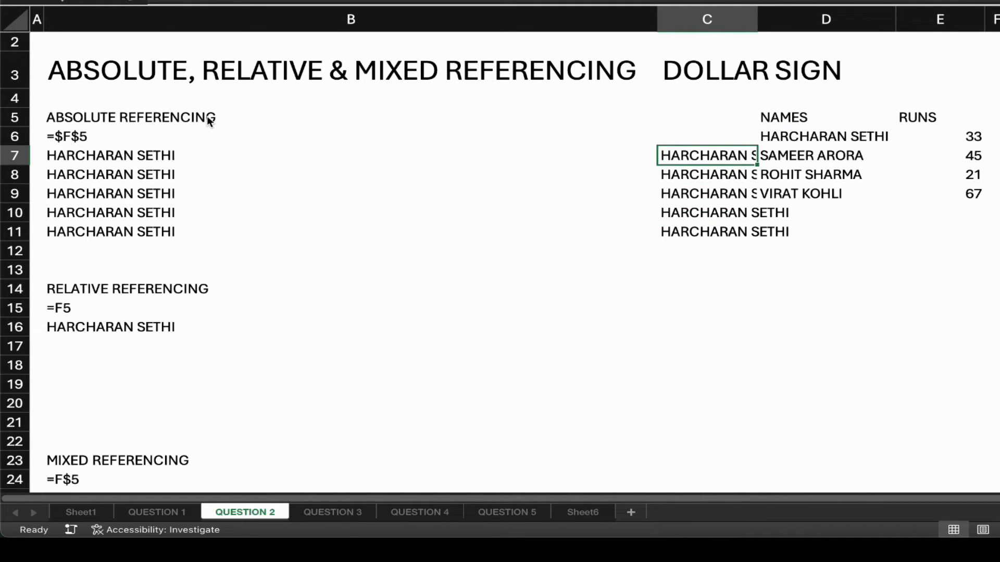
Examine the relative reference formula in B16 of the relative referencing section.
key(Left)
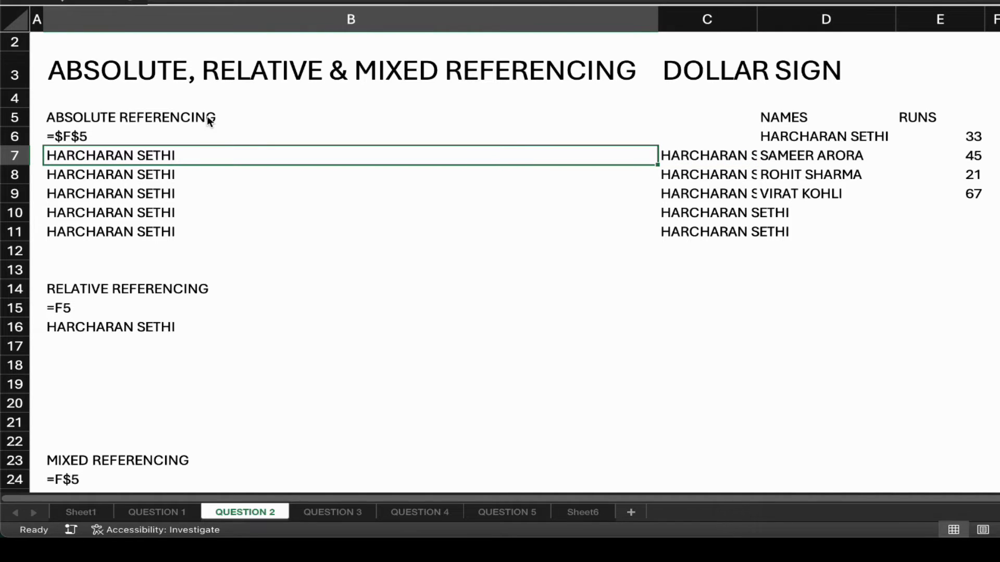
key(Down)
key(Down)
key(Down)
key(Down)
key(Down)
key(Down)
key(Down)
key(Down)
key(Down)
key(Up)
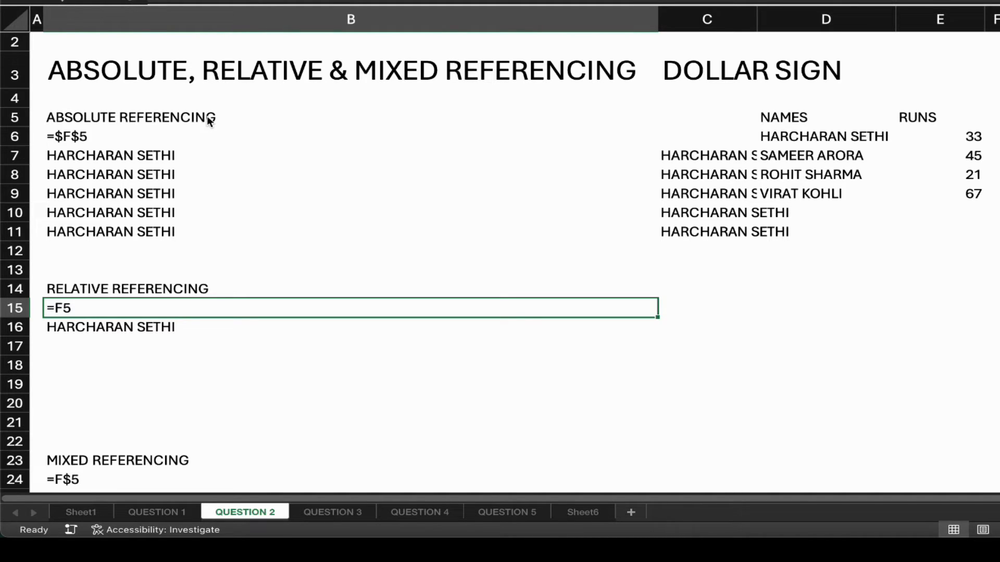
key(Down)
key(F2)
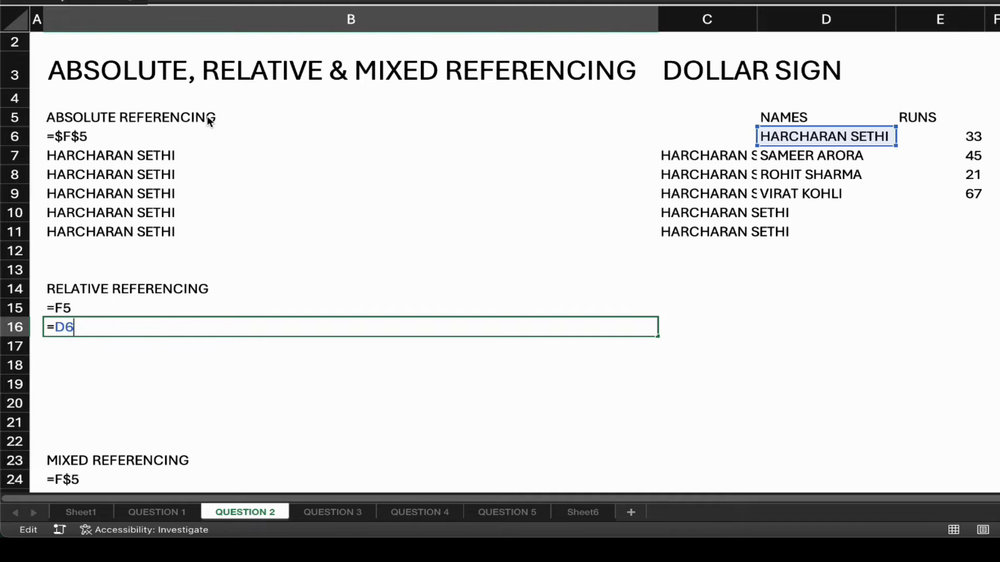
key(Escape)
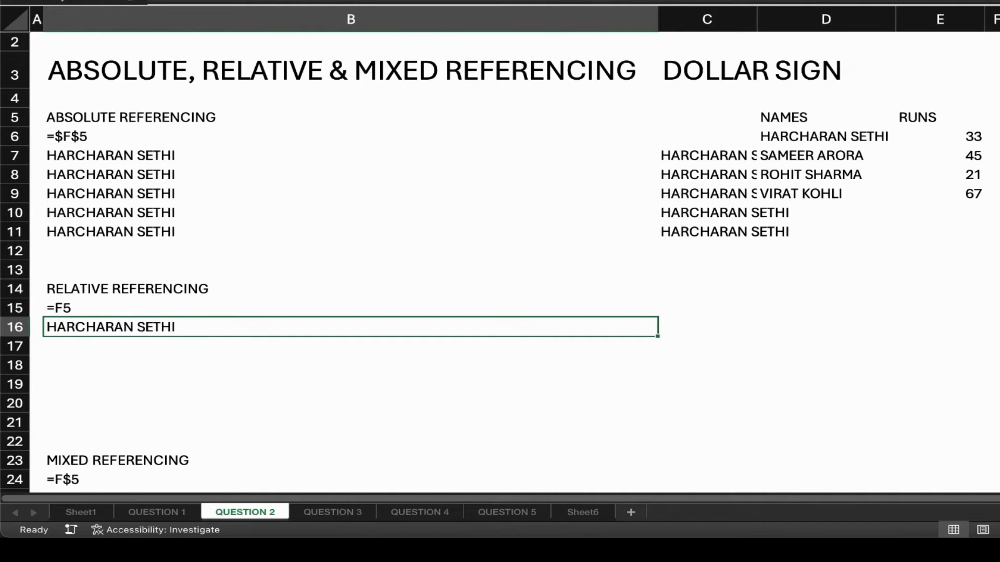
Copy the relative reference formula from B16 down through B20 and check the pasted references.
key(ctrl+c)
key(shift+Down)
key(shift+Down)
key(shift+Down)
key(shift+Down)
key(Return)
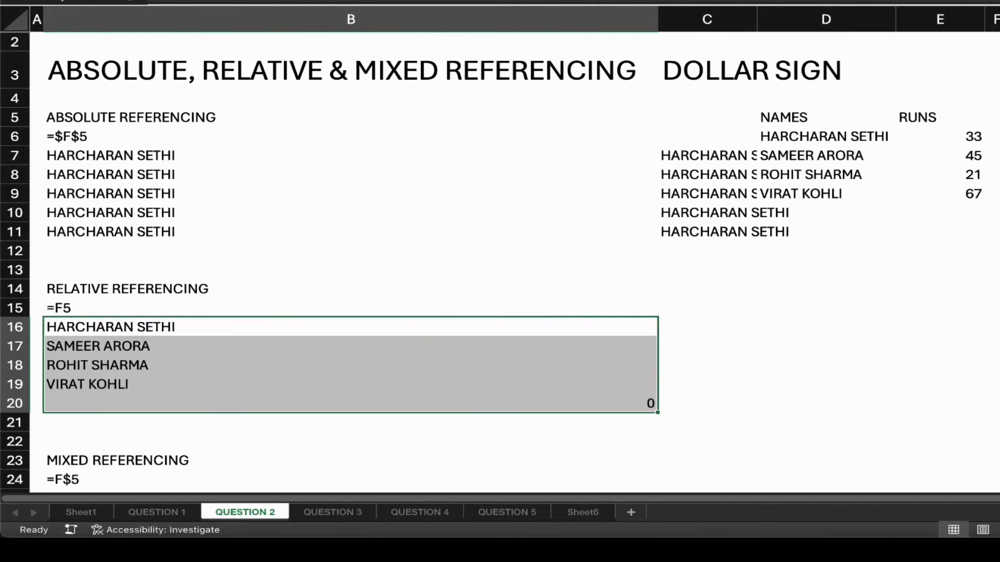
key(Return)
key(F2)
key(Return)
key(Up)
key(Up)
key(Up)
key(Down)
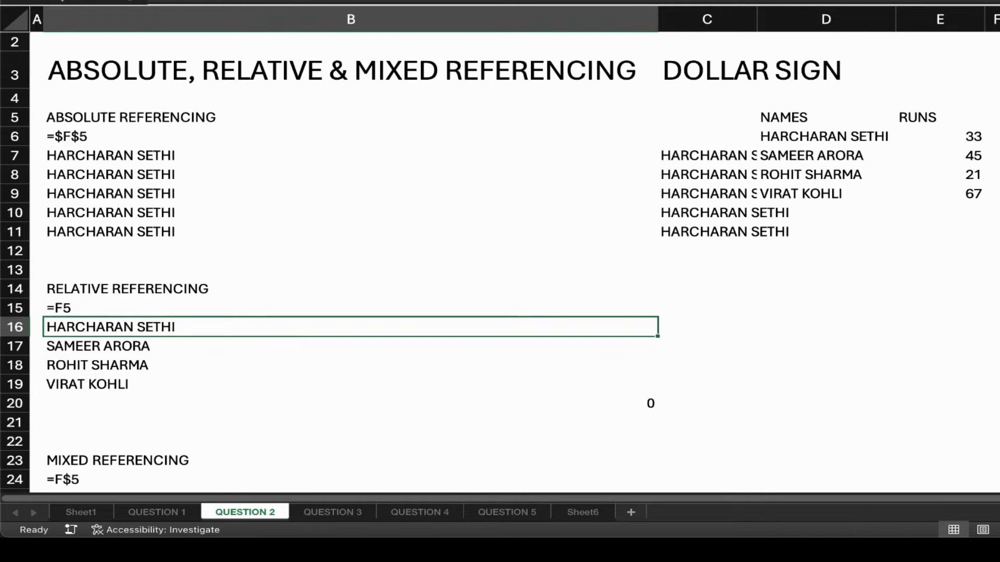
Copy the relative reference formula from B16 across to C16.
key(super+c)
key(shift+Right)
key(Right)
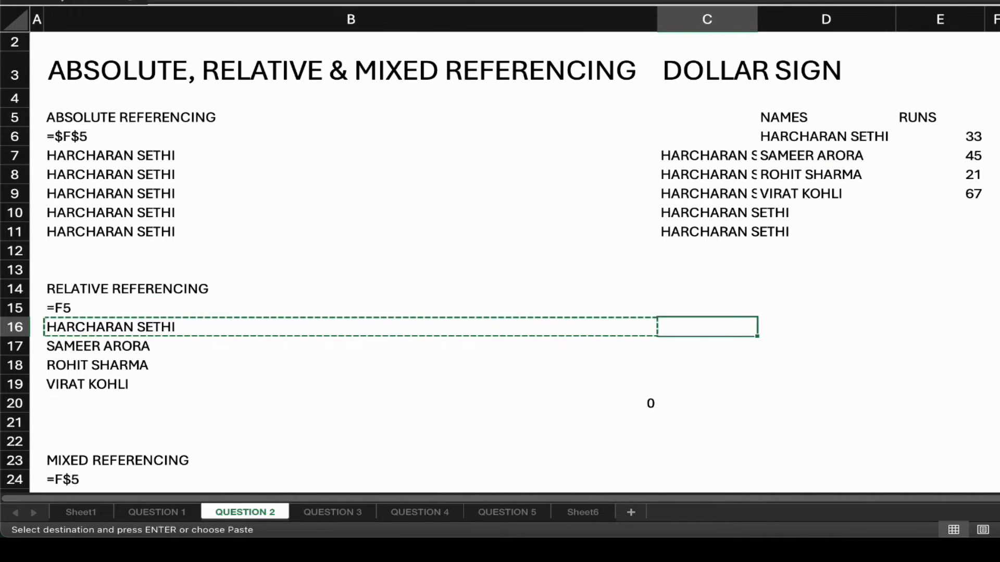
key(Return)
Copy the relative reference formula from C16 down through C19 and check the pasted references.
key(ctrl+c)
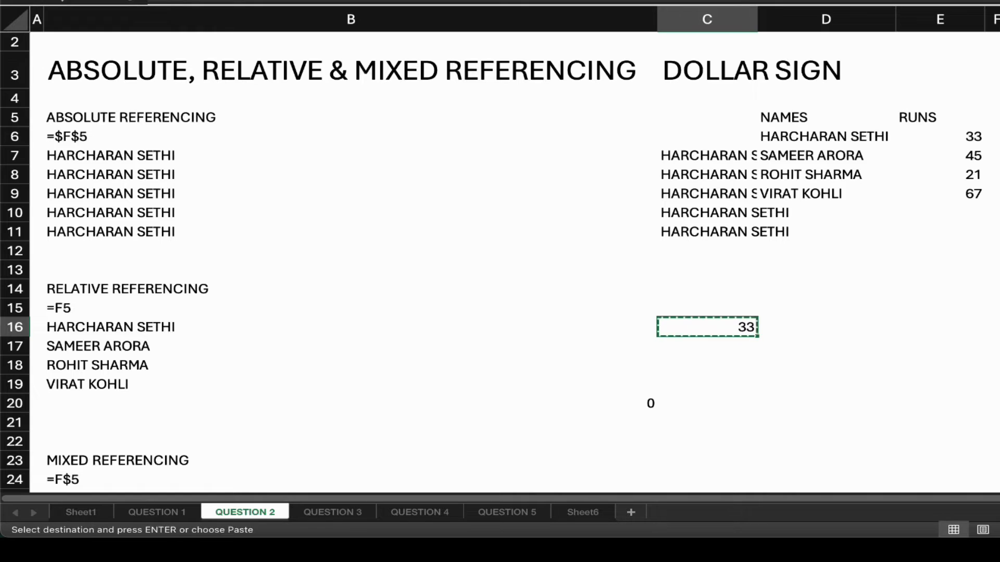
key(shift+Down)
key(shift+Down)
key(shift+Down)
key(Return)
key(Return)
key(Down)
key(F2)
key(Return)
key(Up)
key(Up)
key(Up)
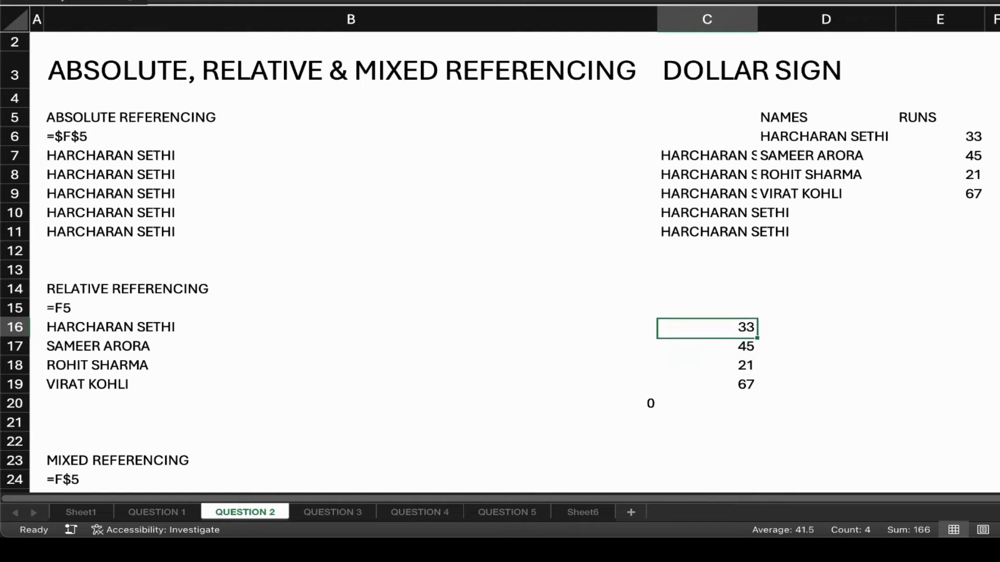
Review the relative reference formulas in column B, starting at B16.
key(Left)
key(F2)
key(Return)
key(Down)
key(Down)
key(Up)
key(Up)
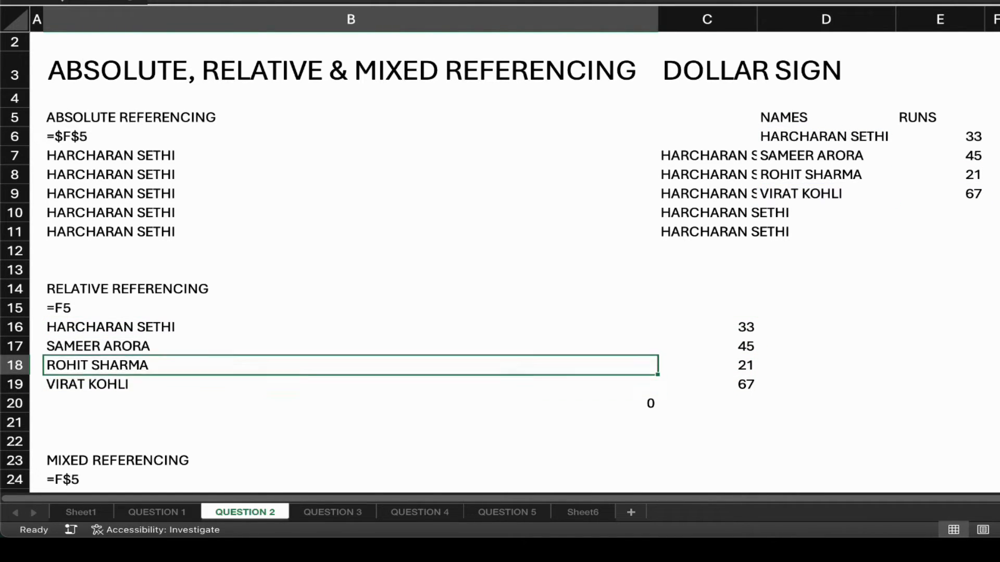
key(Up)
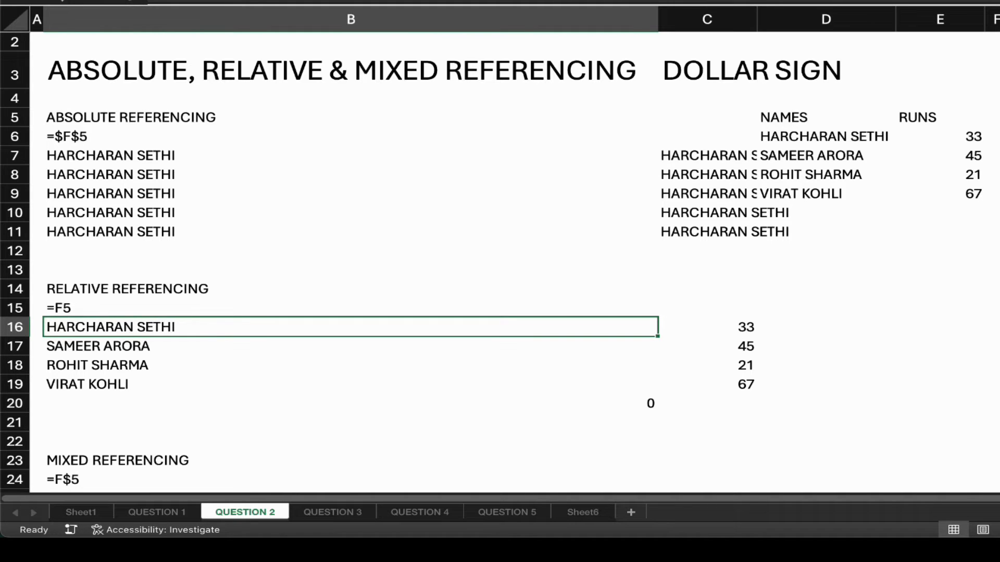
Enter the mixed reference formula =D$6 in B25 of the mixed referencing section.
key(Down)
key(Down)
key(Down)
key(Down)
key(Down)
key(Down)
key(Down)
key(Down)
key(Down)
key(Down)
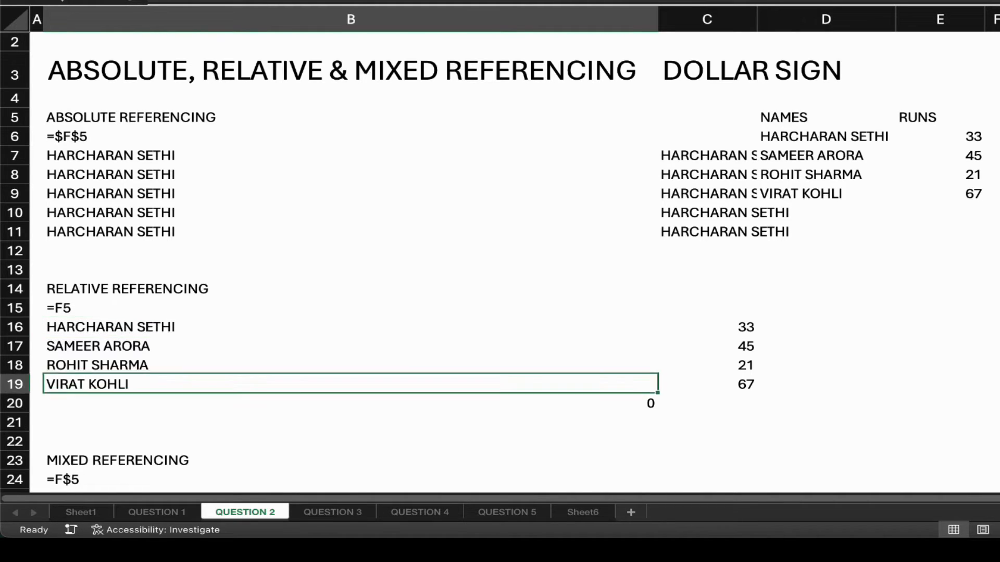
key(Up)
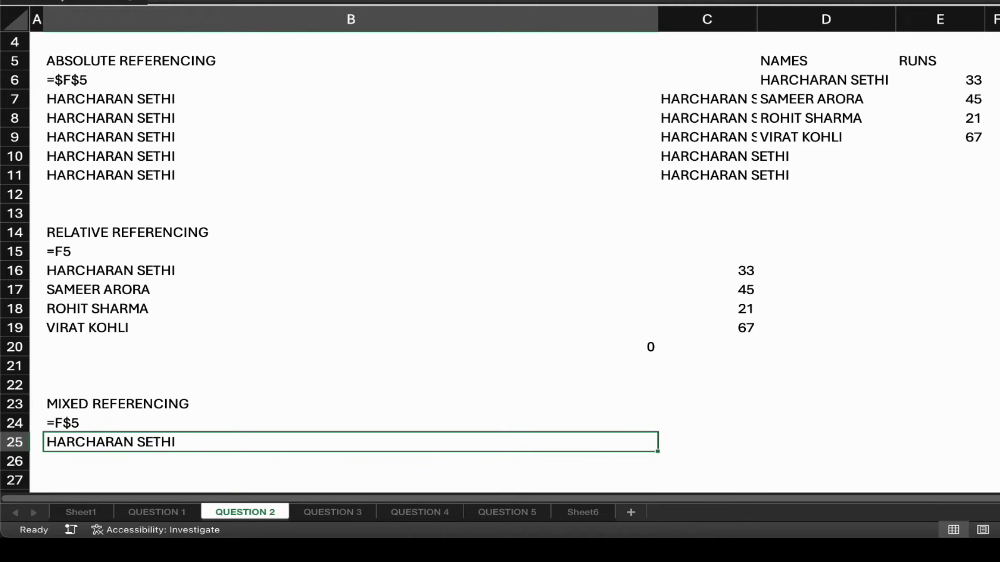
text(=D$6)
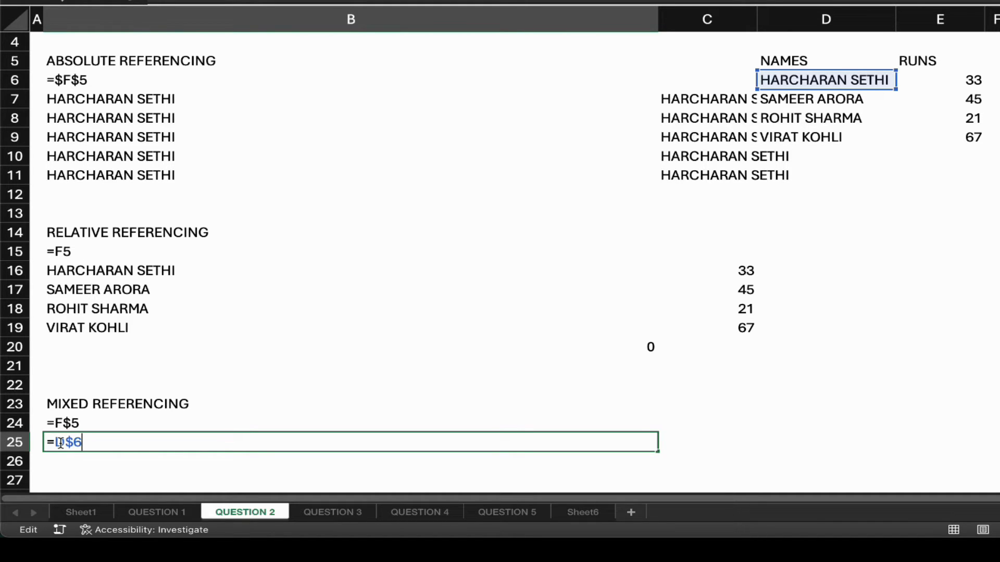
key(ctrl+Return)
Copy the mixed reference formula from B25 down through B32.
key(ctrl+c)
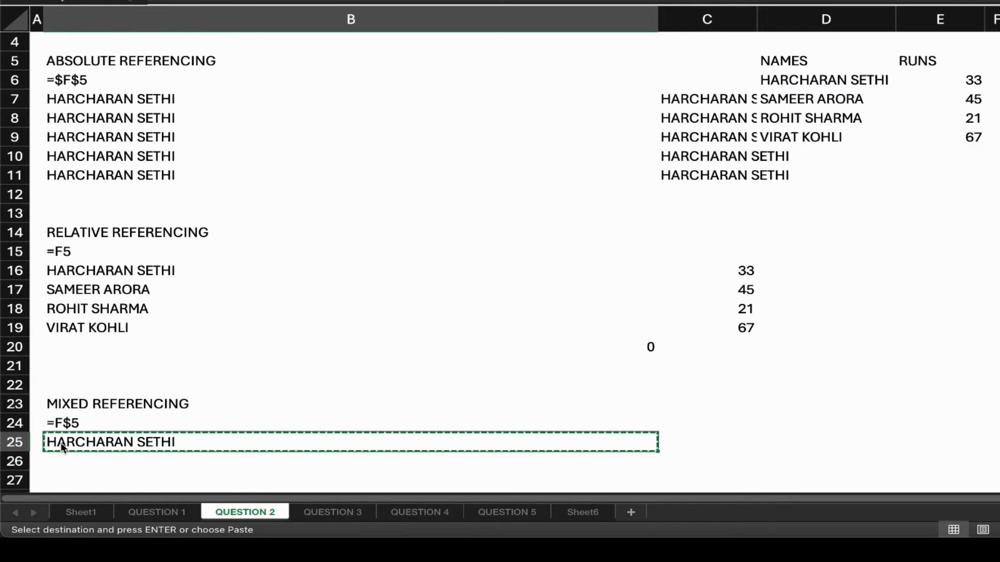
key(shift+Down)
key(shift+Down)
key(shift+Down)
key(shift+Down)
key(shift+Down)
key(shift+Down)
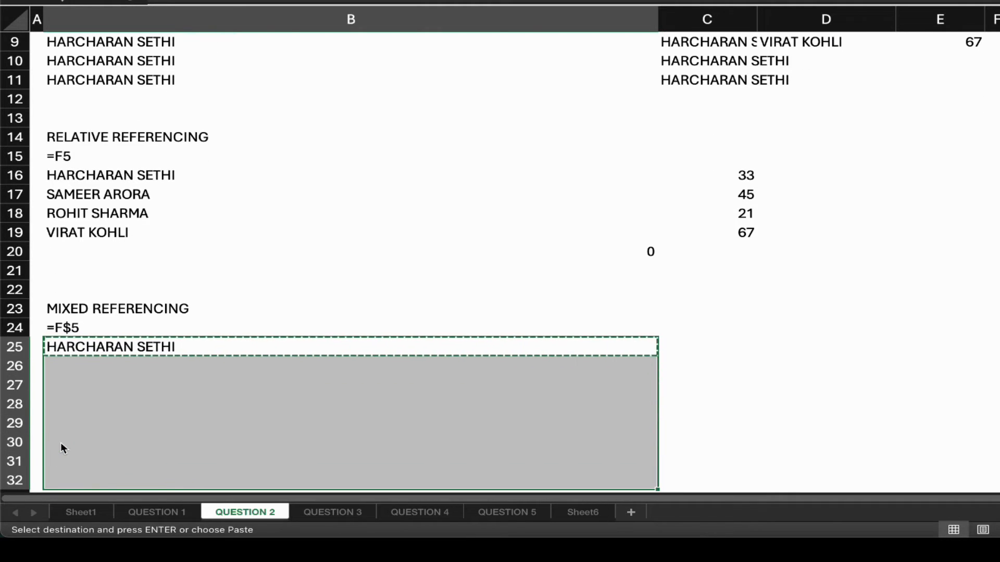
key(Return)
key(Down)
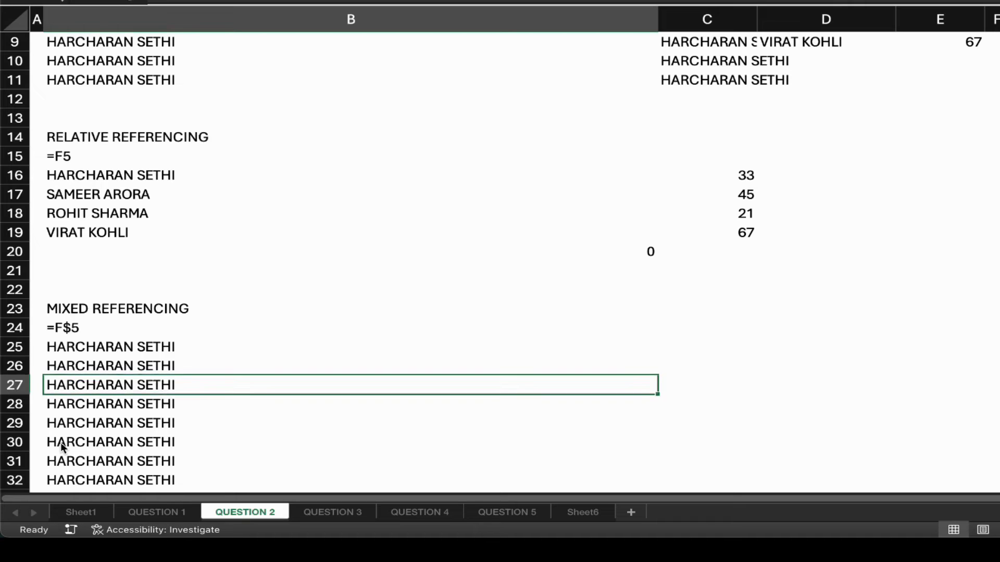
Copy the mixed reference formula from B25 across to C25 and check its reference.
key(Up)
key(Up)
key(ctrl+c)
key(Right)
key(Return)
key(F2)
key(Escape)
Copy the mixed reference formula from C25 down through C30.
key(ctrl+c)
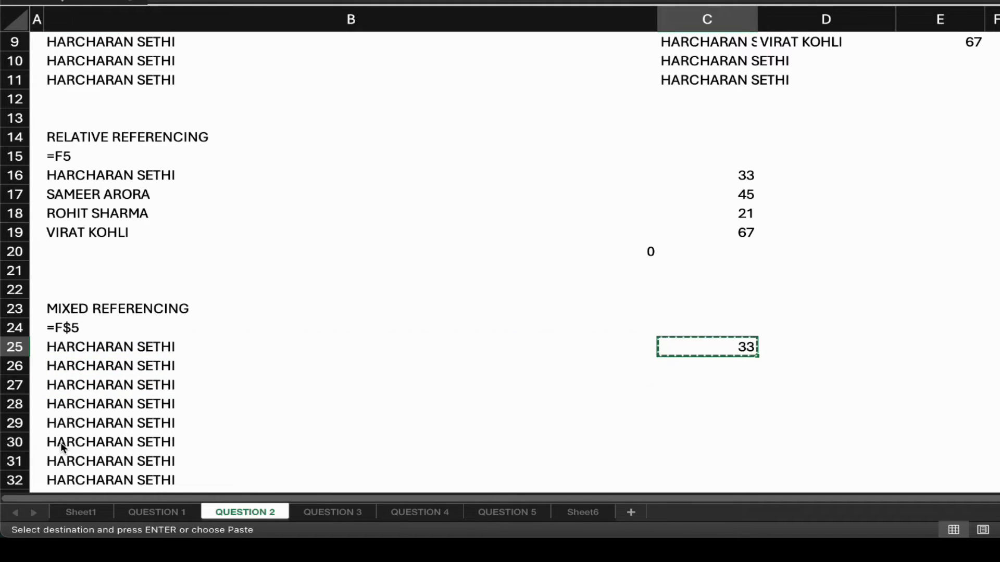
key(shift+Down)
key(shift+Down)
key(shift+Down)
key(shift+Down)
key(shift+Down)
key(Return)
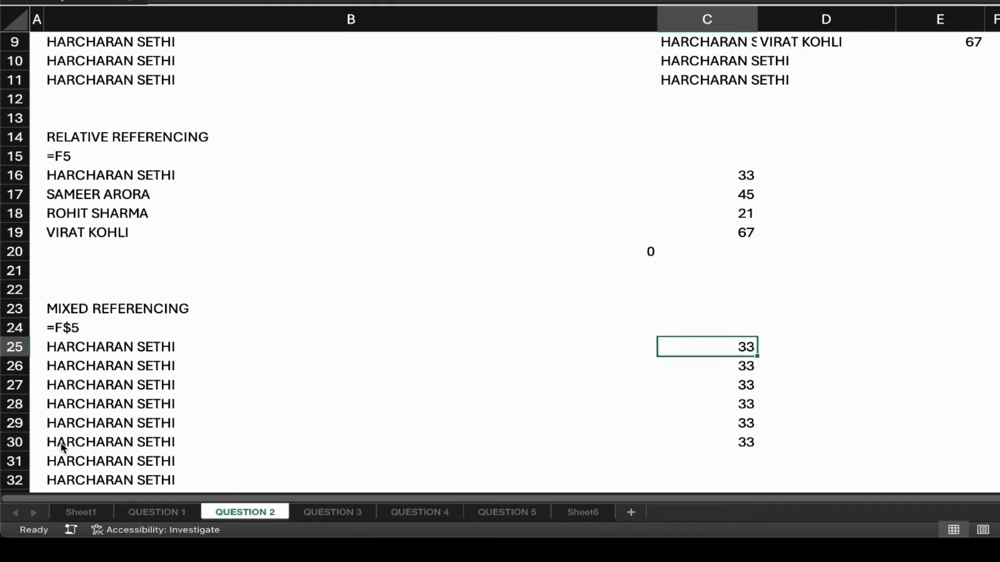
Review the mixed, relative and absolute referencing sections in column B, going back up to the absolute formula in B6.
key(Left)
key(Up)
key(Up)
key(Up)
key(Up)
key(Up)
key(Up)
key(Up)
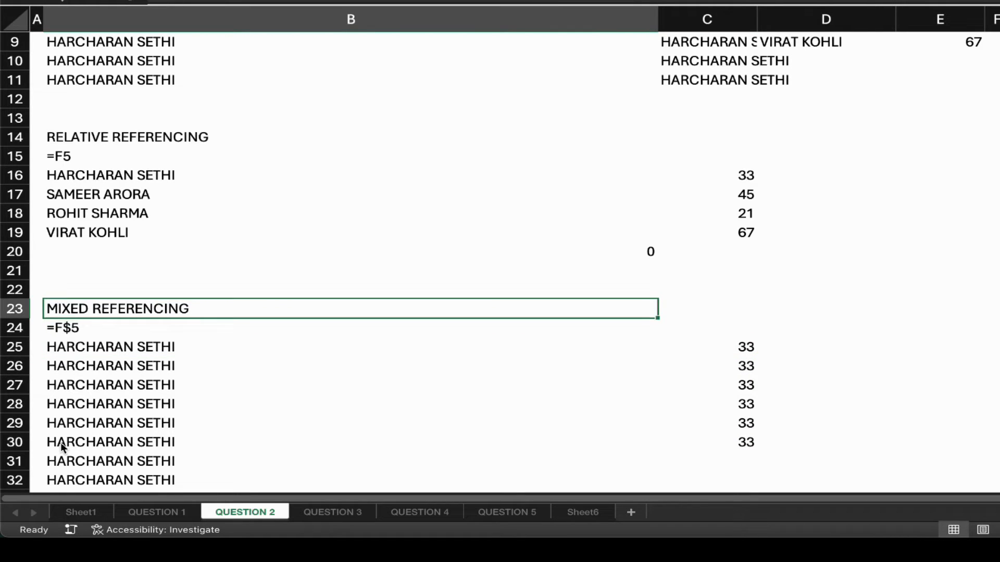
key(Up)
key(Up)
key(Up)
key(Up)
key(Up)
key(Up)
key(Up)
key(Up)
key(Up)
key(Up)
key(Up)
key(Up)
key(Up)
key(Up)
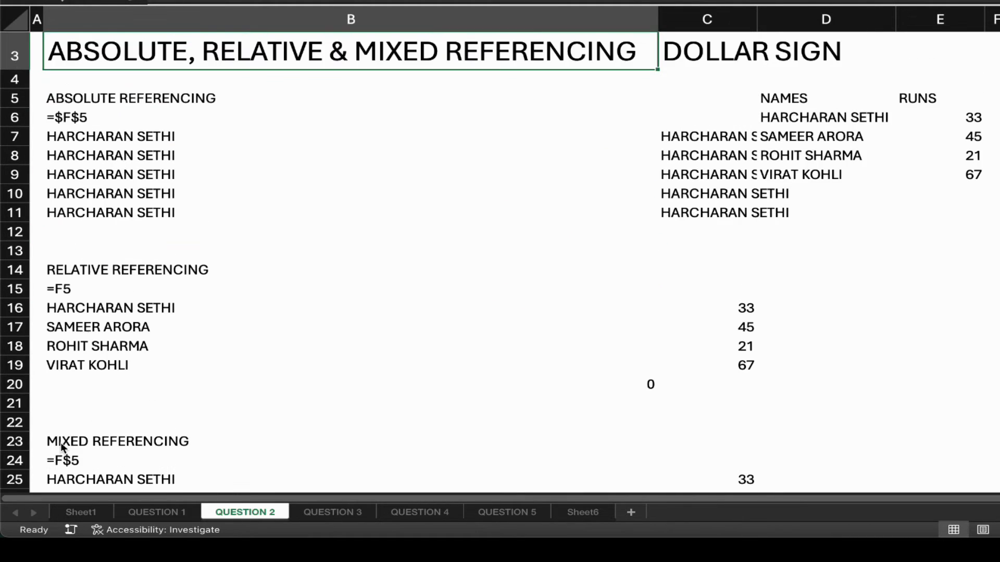
key(Down)
key(Down)
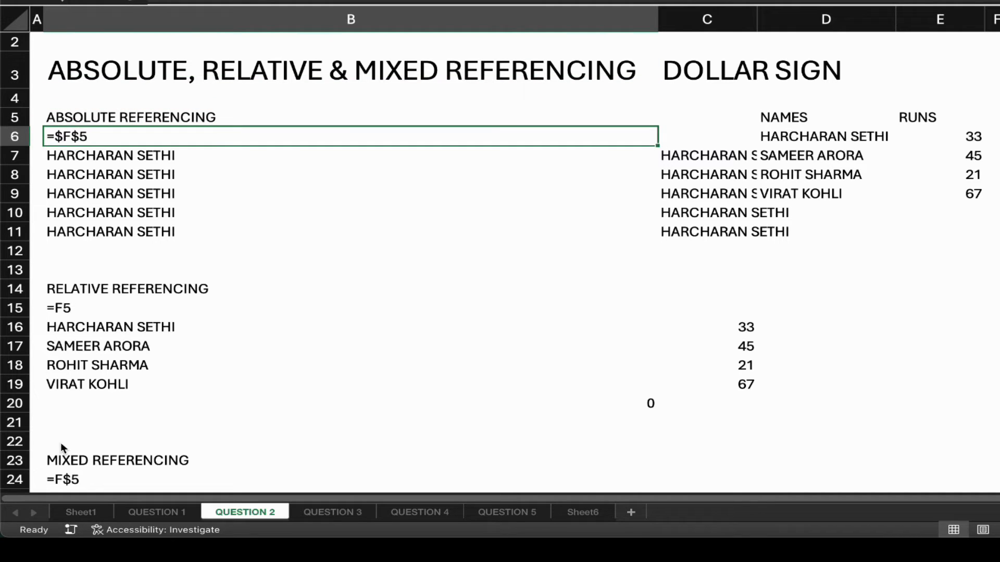
key(Down)
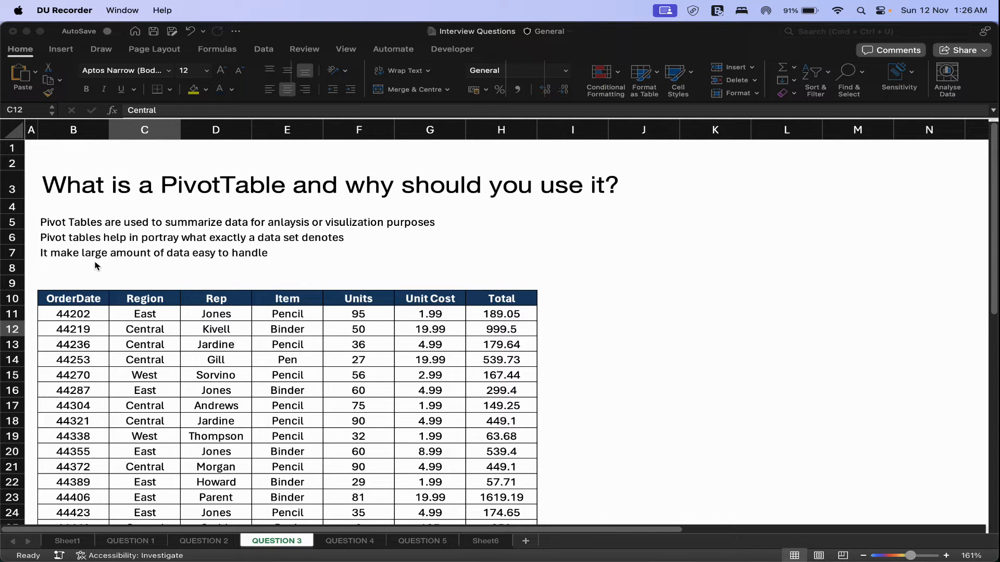
Examine the order data table on the QUESTION 3 sheet and the PivotTable notes above it.
click(134, 313)
click(133, 298)
key(super+Down)
key(Down)
key(Up)
key(Up)
key(super+Up)
key(Up)
key(Down)
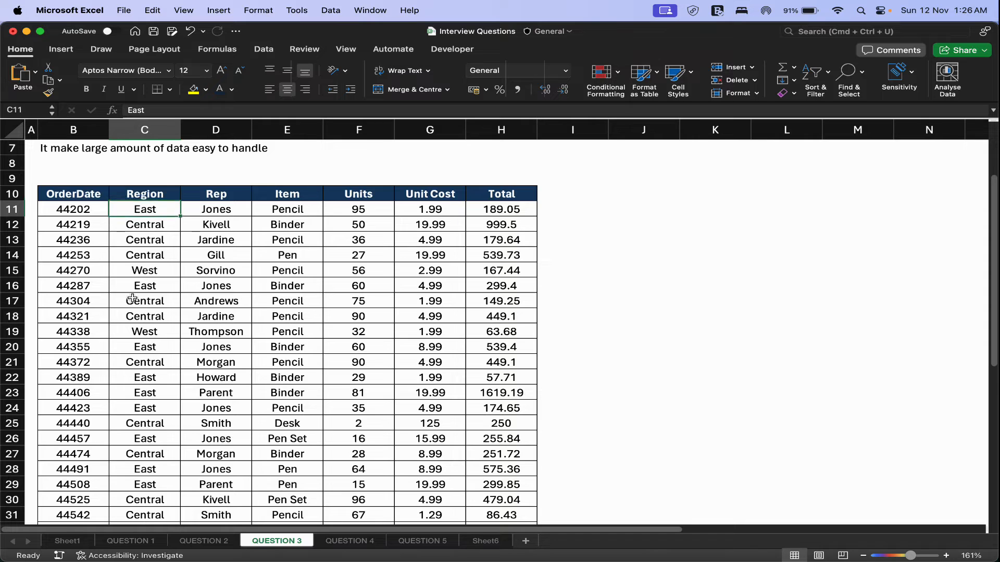
key(Up)
key(Up)
key(Up)
key(Up)
key(Up)
key(Up)
key(Up)
key(Up)
key(Up)
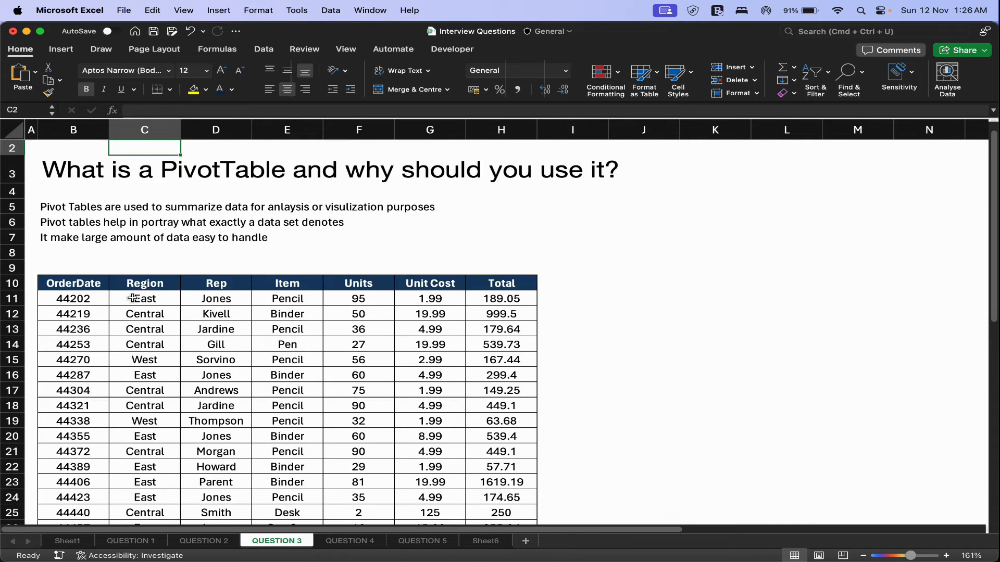
Create a PivotTable from the order data in B10:H53, placed on the existing worksheet at J12.
key(Down)
key(Down)
key(Down)
key(Down)
key(Down)
key(Down)
key(Down)
key(Down)
key(Down)
key(Left)
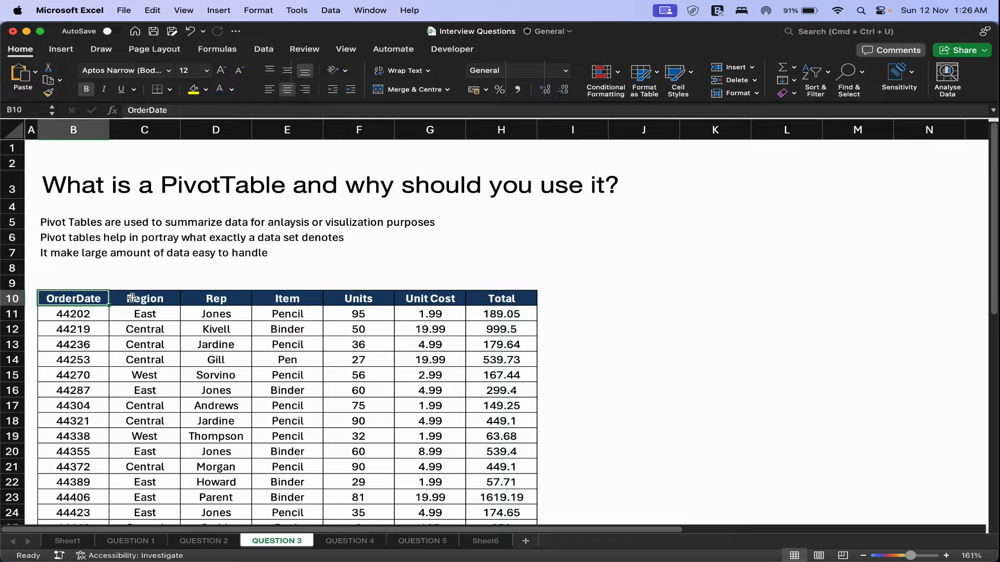
key(super+shift+Right)
key(super+shift+Down)
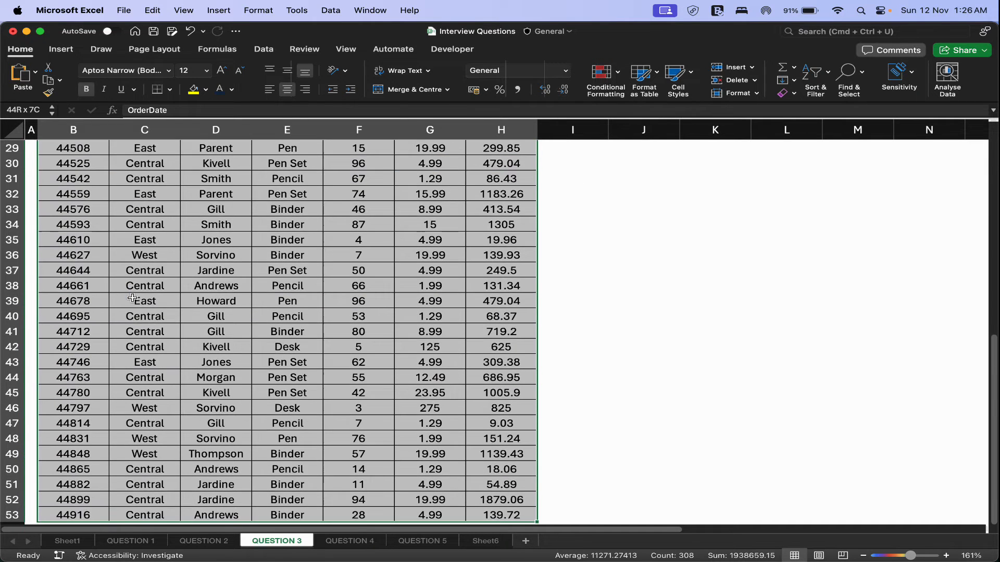
click(61, 49)
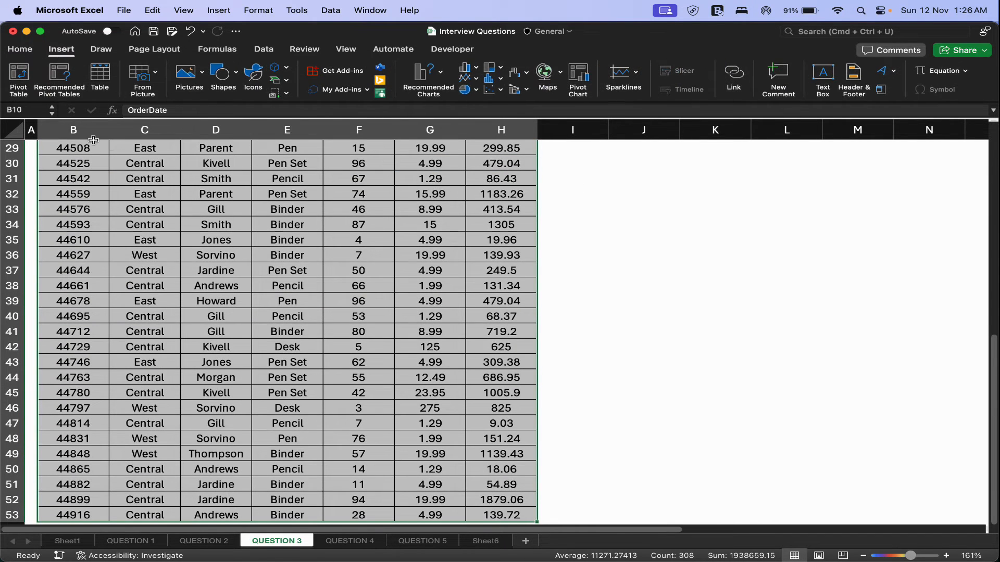
click(19, 78)
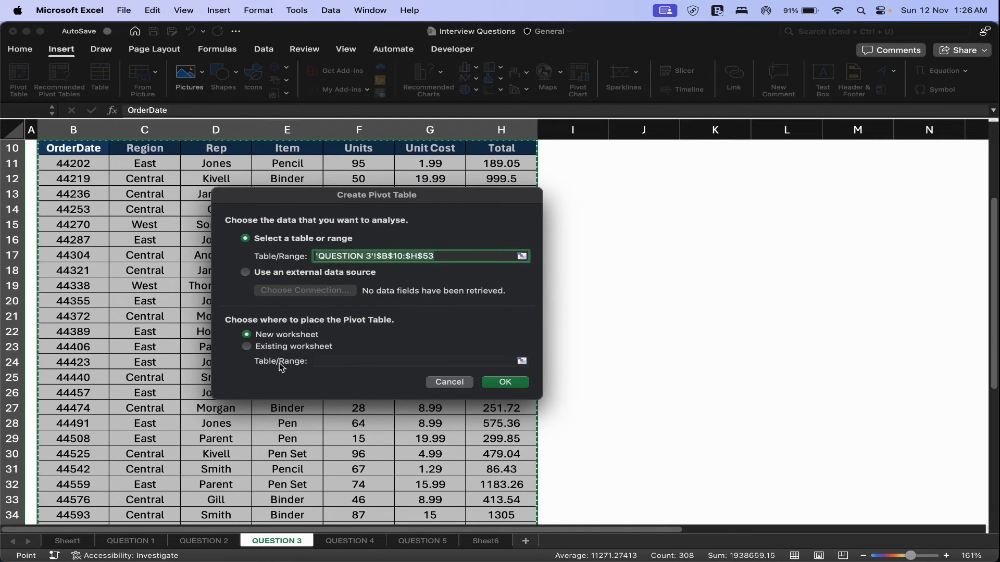
click(252, 349)
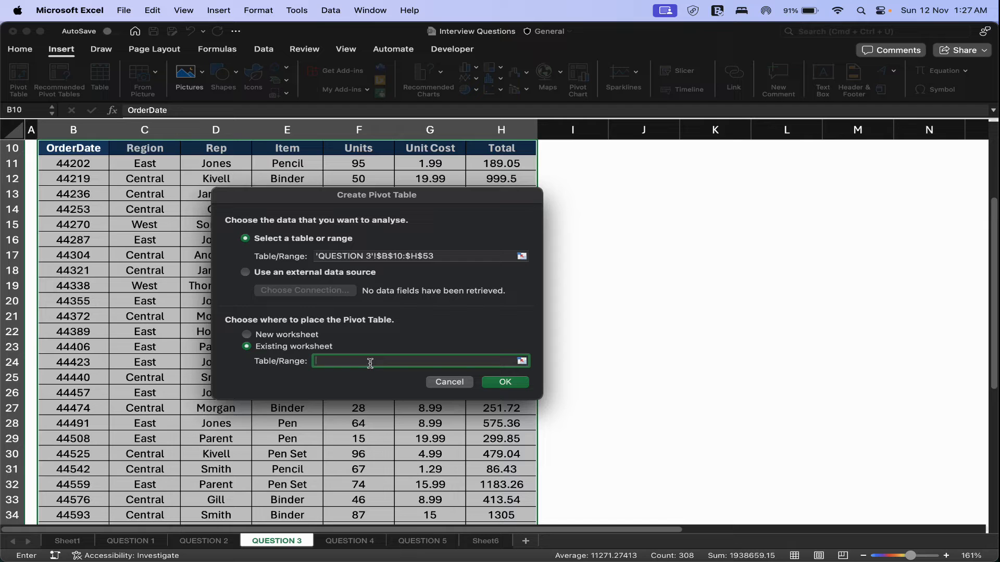
click(629, 180)
click(495, 384)
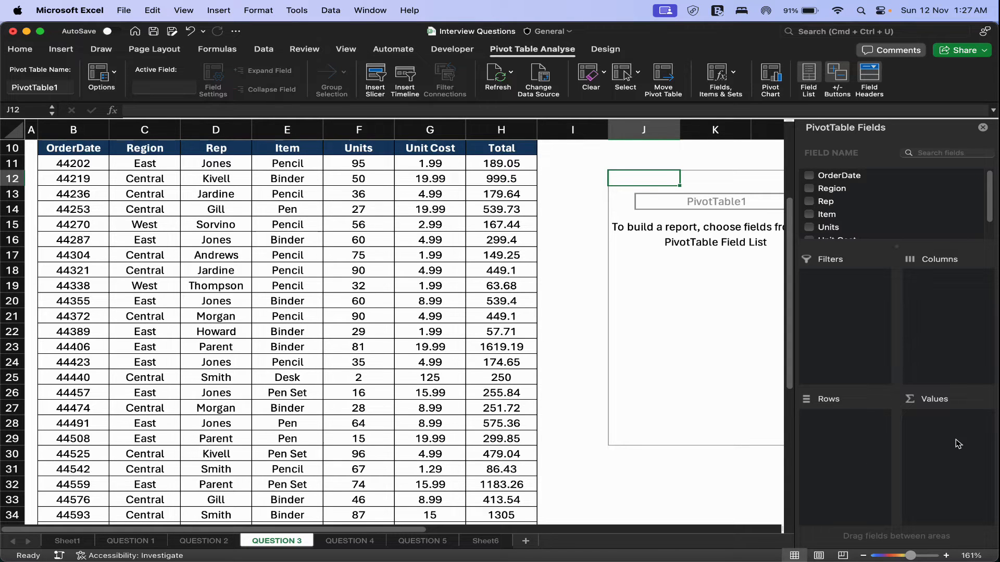
Add the Total field to the empty PivotTable's values as a sum.
click(501, 224)
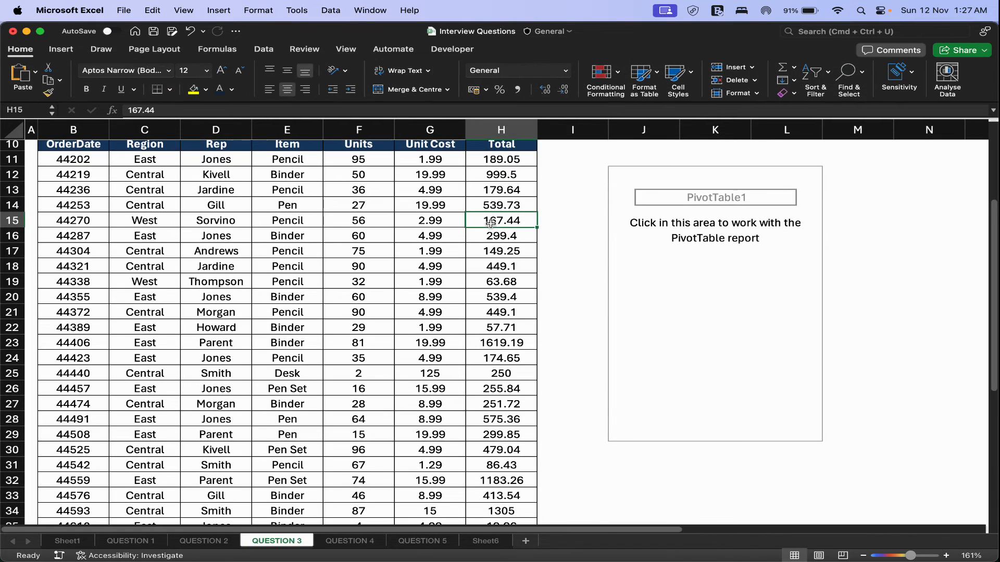
scroll(534, 236, down, 2)
click(701, 246)
scroll(508, 237, up, 5)
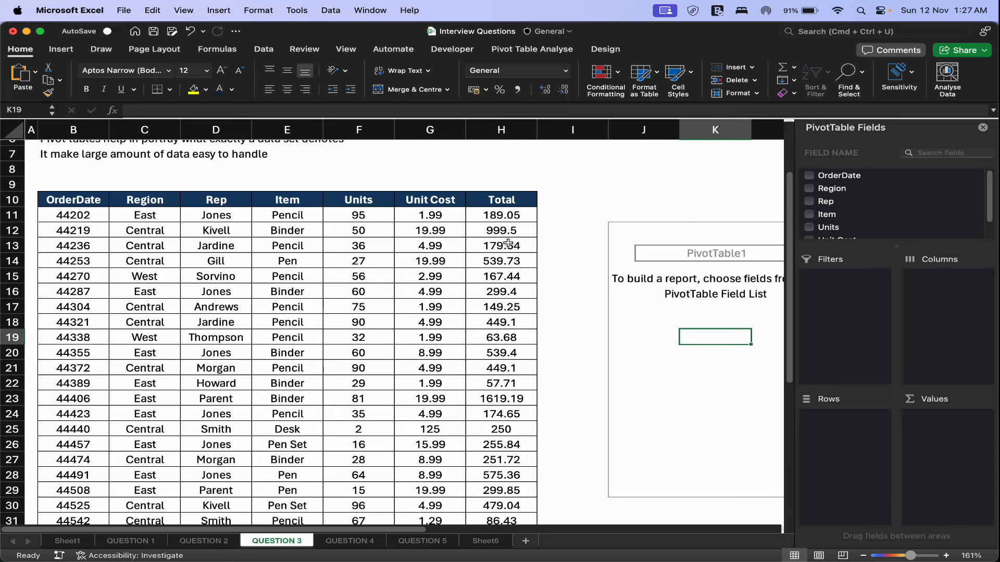
scroll(836, 250, down, 2)
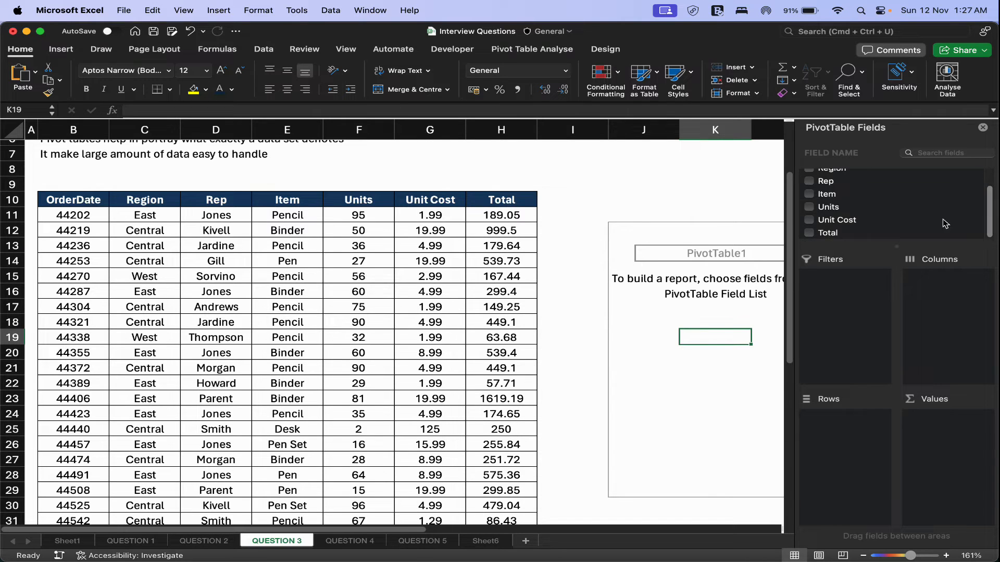
click(826, 233)
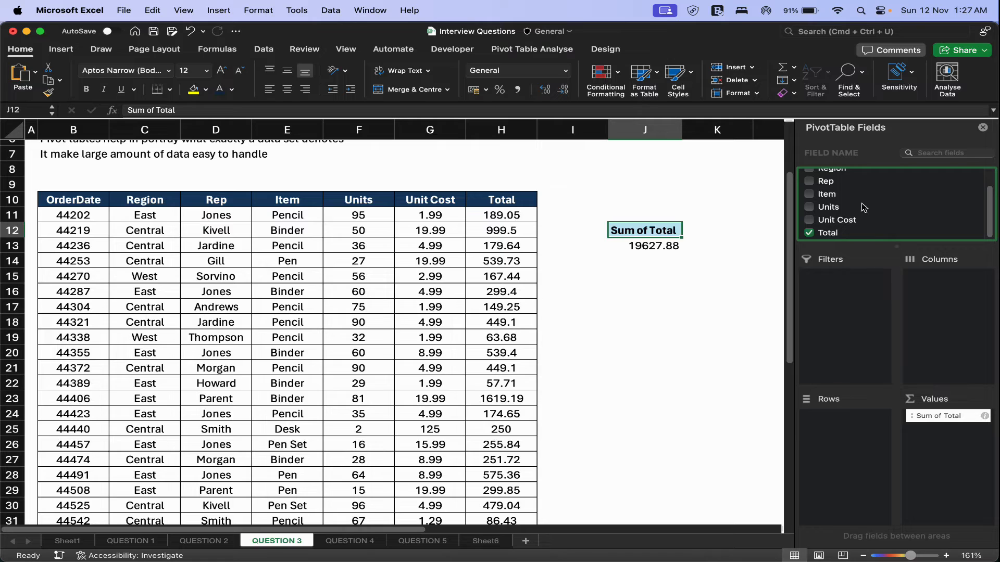
Break the PivotTable's sum of Total down by Region in the rows and check the regional totals.
scroll(992, 211, up, 2)
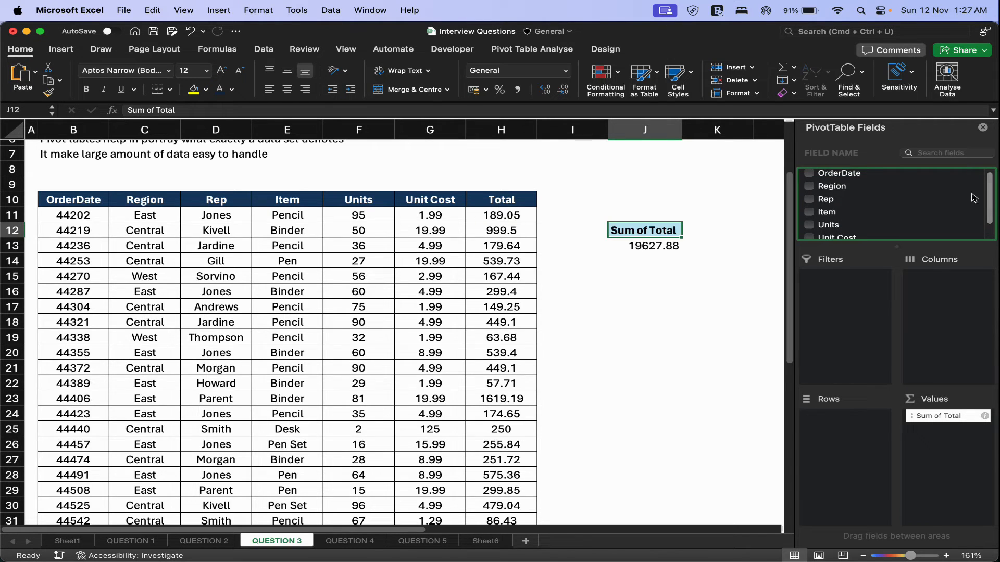
drag(837, 192, 833, 417)
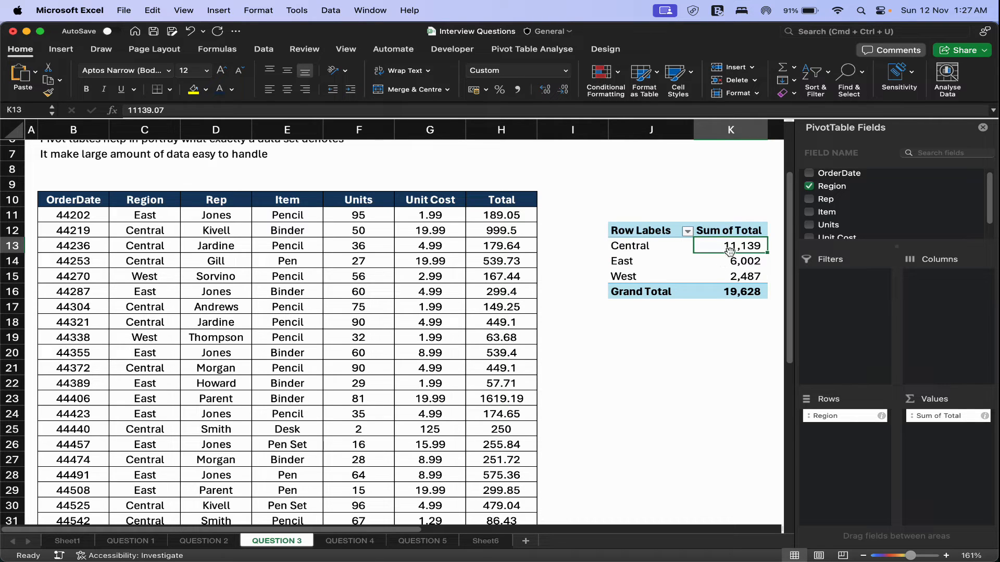
click(729, 276)
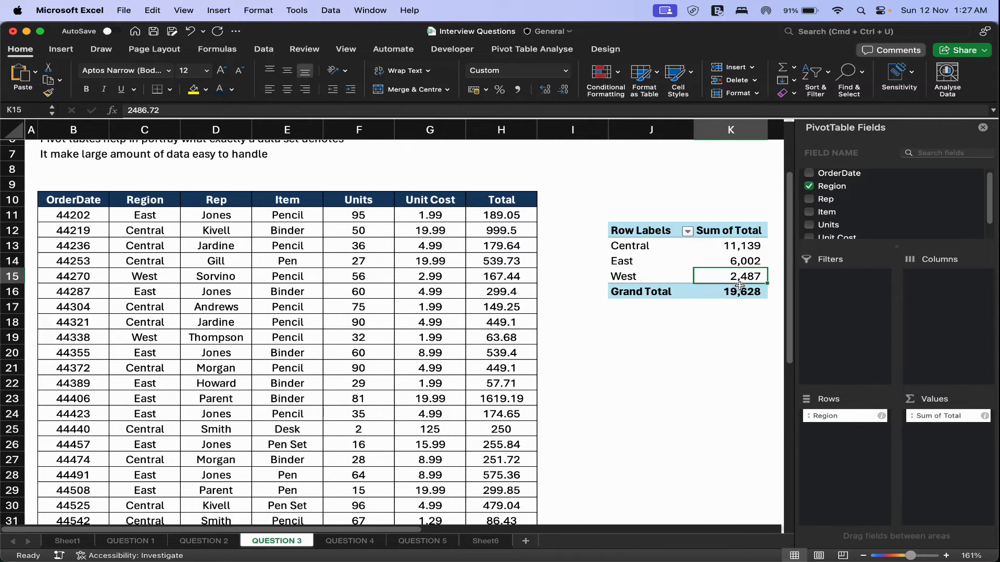
Replace Region with Item as the PivotTable's row field and review the total of each item.
click(810, 186)
mouse_move(815, 214)
mouse_down()
mouse_move(833, 206)
mouse_move(818, 420)
mouse_move(847, 435)
mouse_up()
click(729, 246)
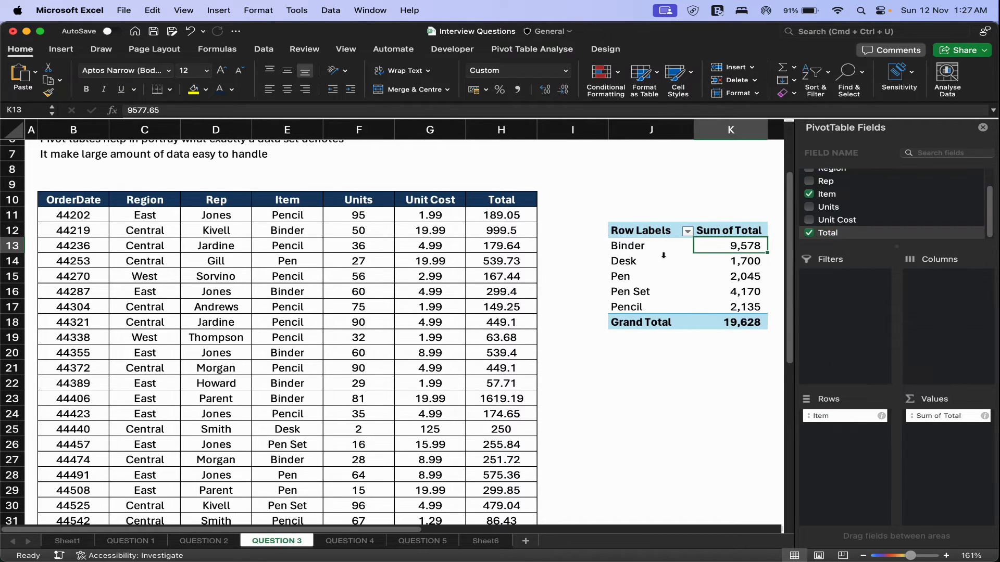
drag(654, 264, 741, 279)
drag(652, 291, 742, 293)
drag(676, 308, 742, 308)
click(742, 319)
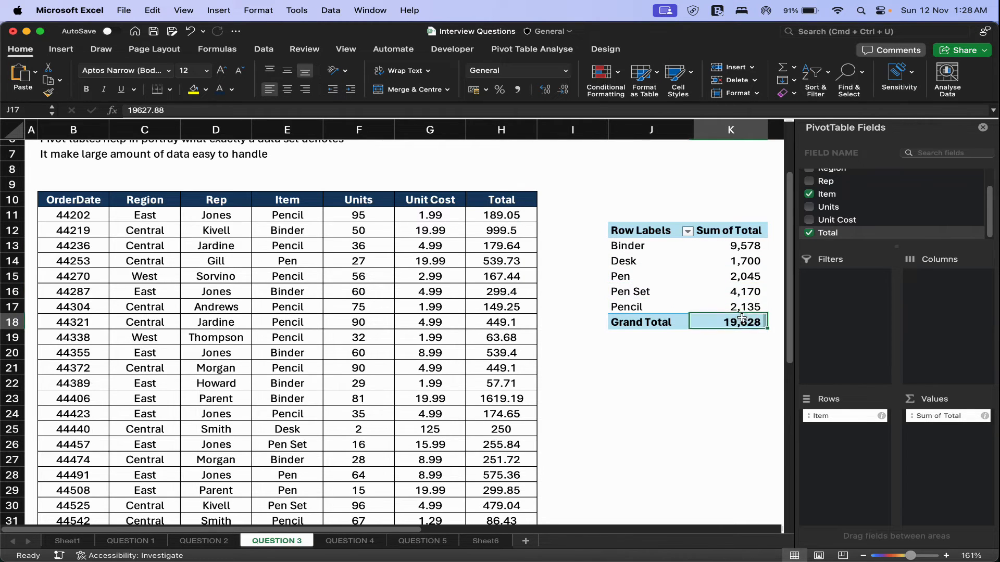
drag(737, 235, 738, 323)
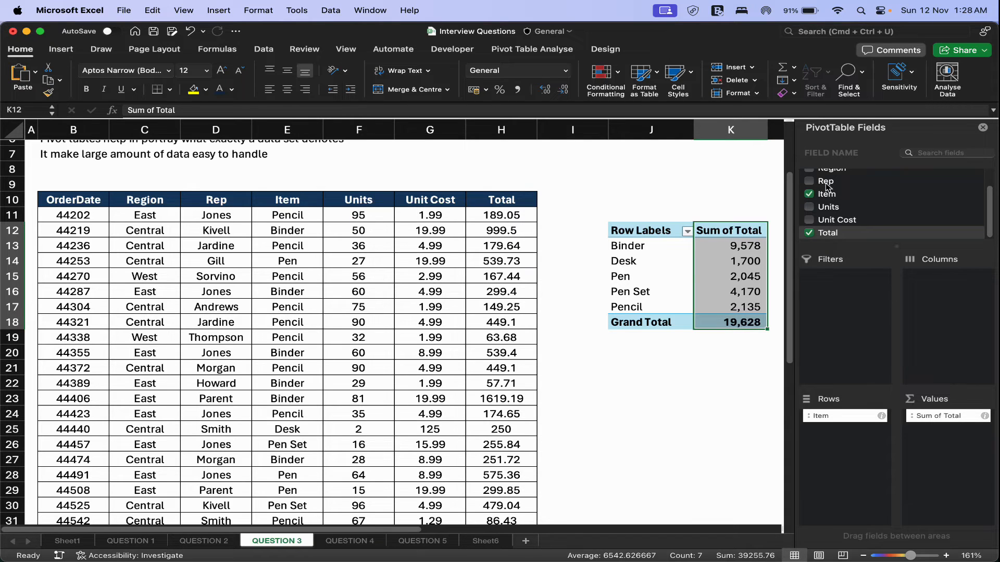
Add Region above Item in the PivotTable's rows and compare the Binder totals across the Central, East and West regions.
scroll(846, 193, up, 2)
drag(828, 194, 836, 412)
click(693, 278)
click(664, 243)
drag(666, 263, 721, 261)
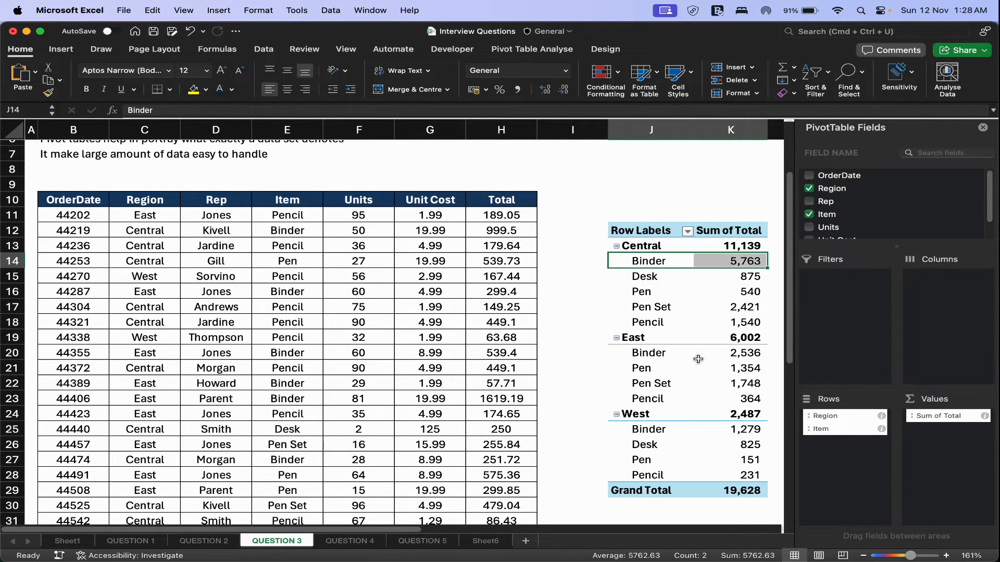
drag(651, 360, 730, 357)
drag(653, 433, 728, 426)
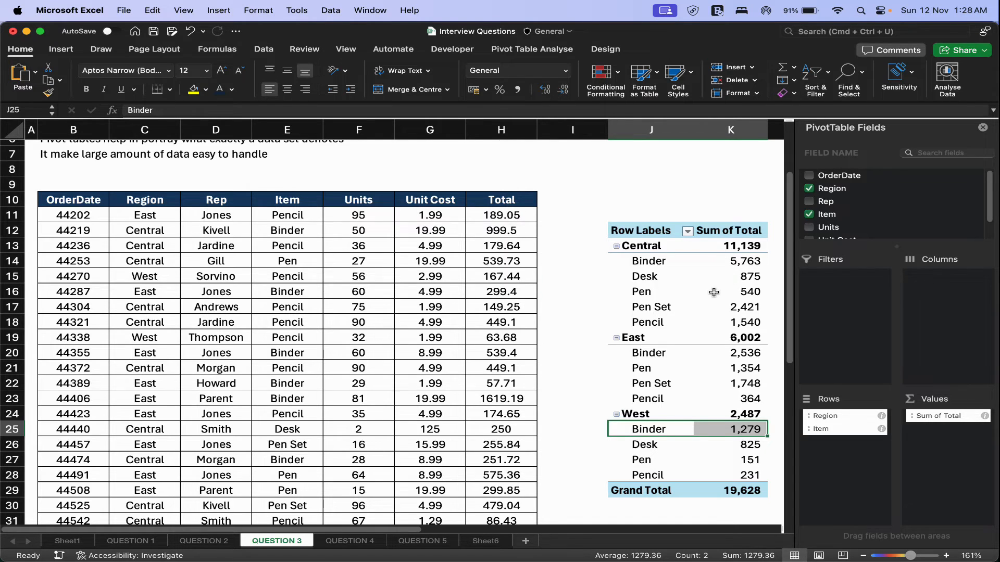
scroll(697, 293, up, 3)
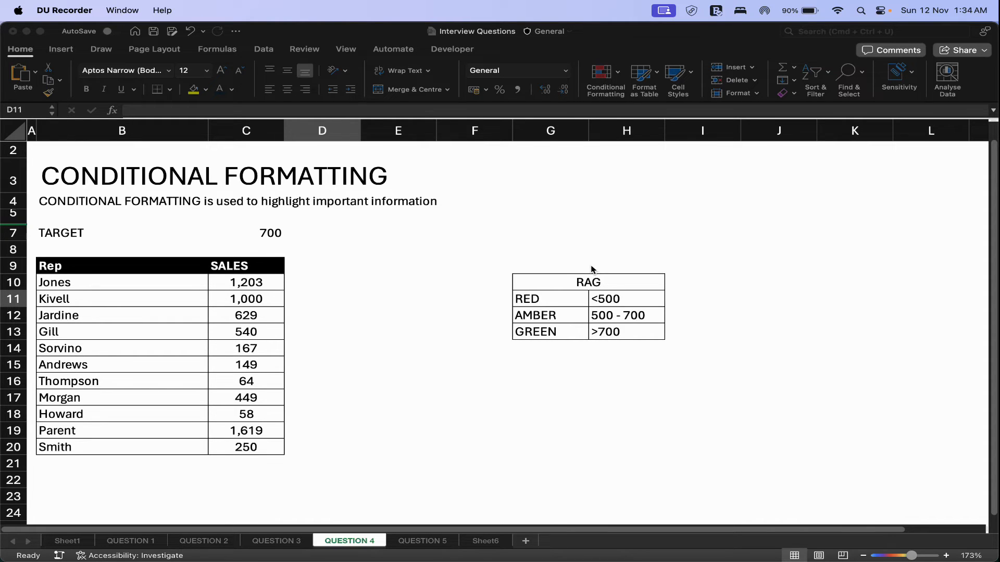
Examine the reps' sales table in B9:C20 on the QUESTION 4 conditional formatting sheet.
click(321, 282)
drag(112, 267, 253, 447)
drag(126, 280, 249, 380)
Add a bottom border to the TARGET cells B7:C7 and check the target value.
drag(161, 235, 217, 239)
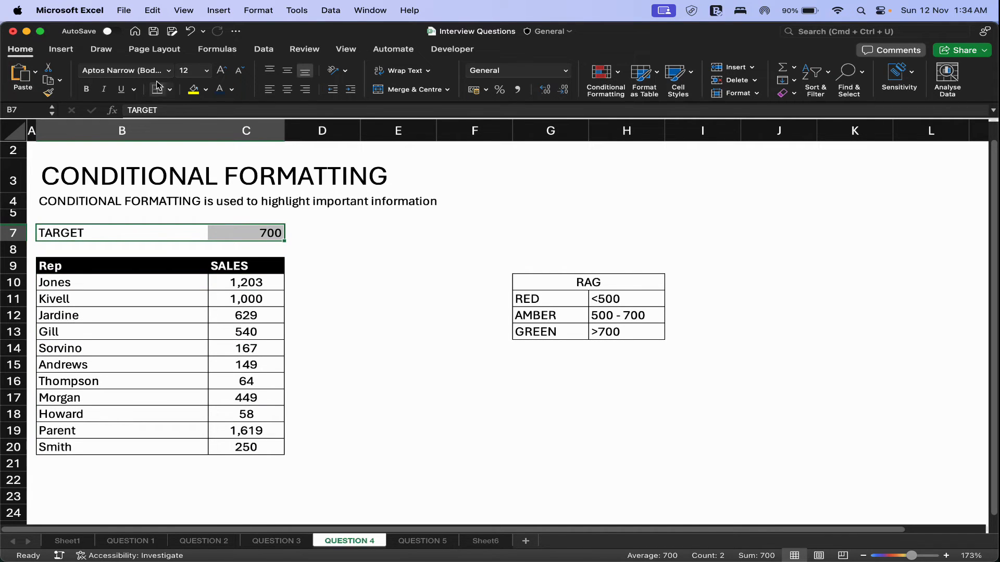
click(245, 216)
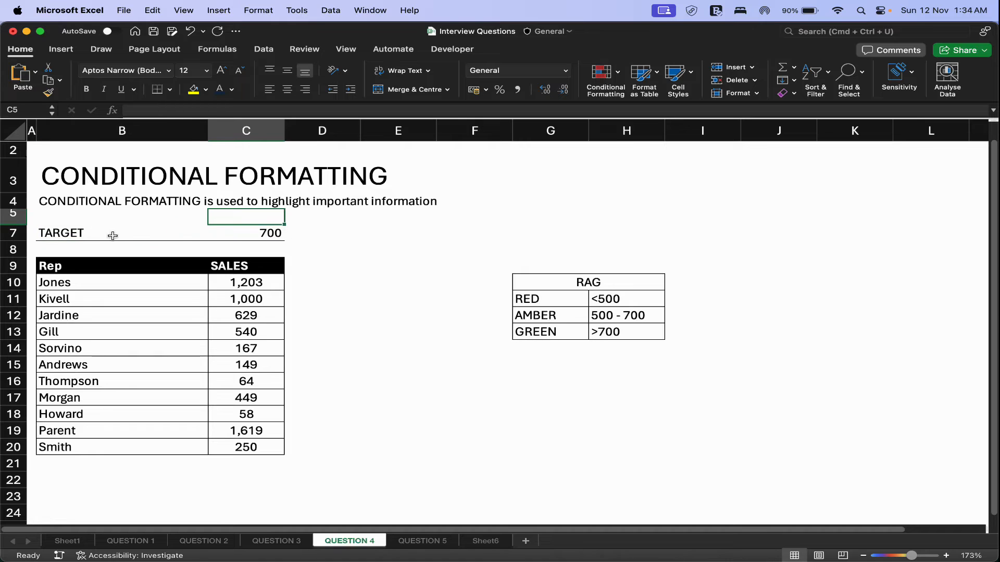
drag(112, 234, 235, 235)
click(235, 235)
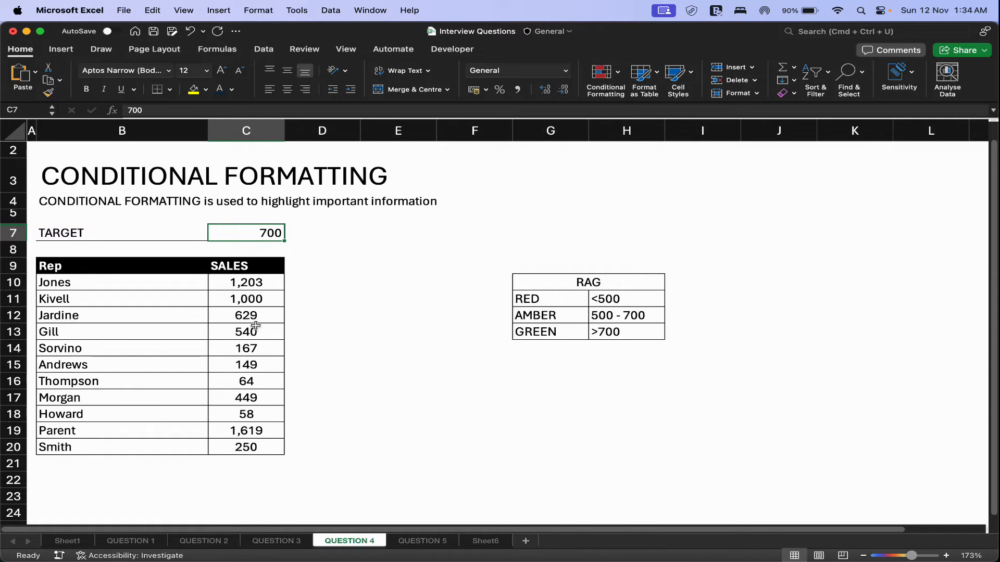
Compare the sales figures in C10:C20 with the red, amber and green thresholds in the RAG table.
click(254, 283)
drag(254, 283, 250, 447)
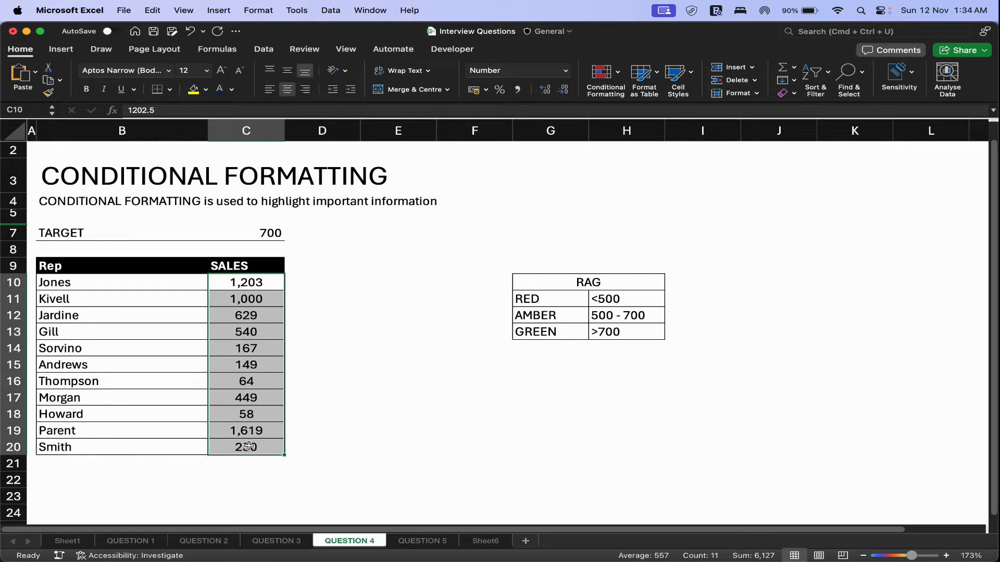
drag(553, 285, 603, 298)
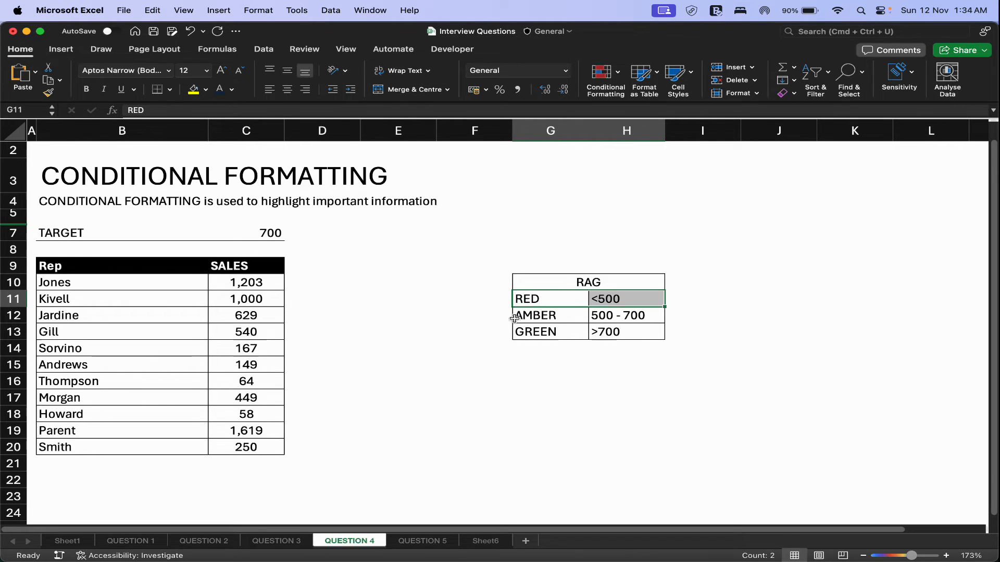
drag(558, 322, 604, 316)
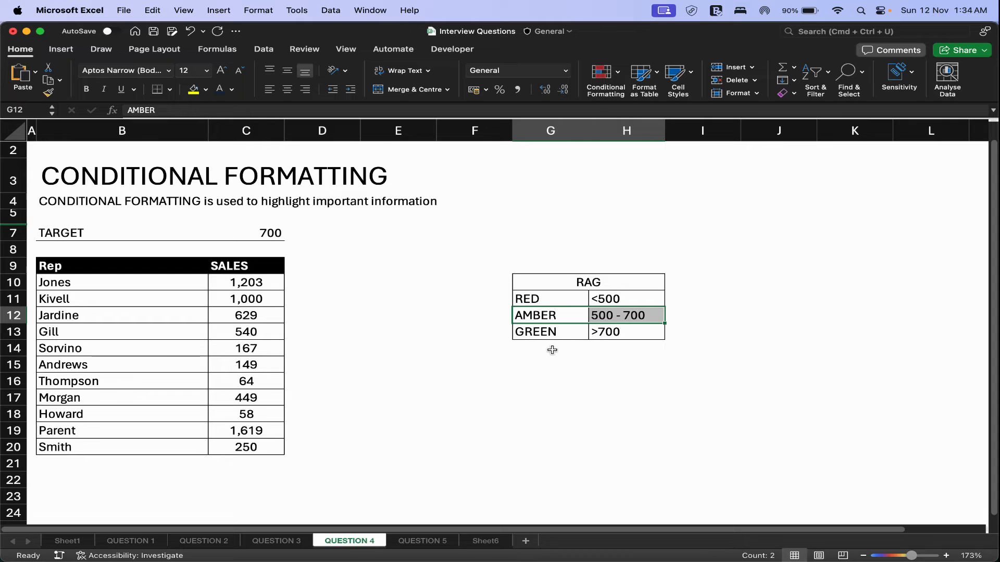
drag(545, 331, 615, 334)
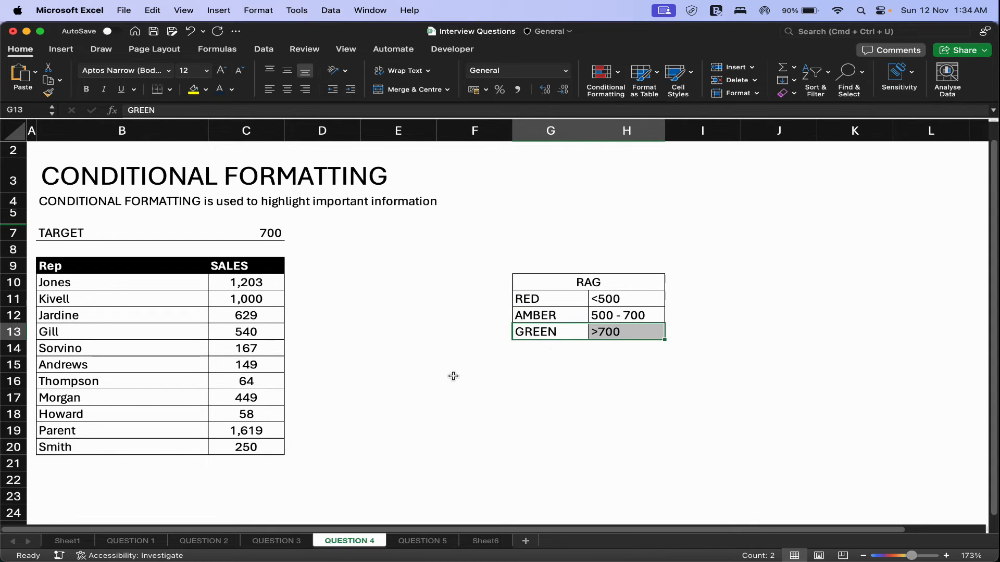
drag(247, 282, 236, 445)
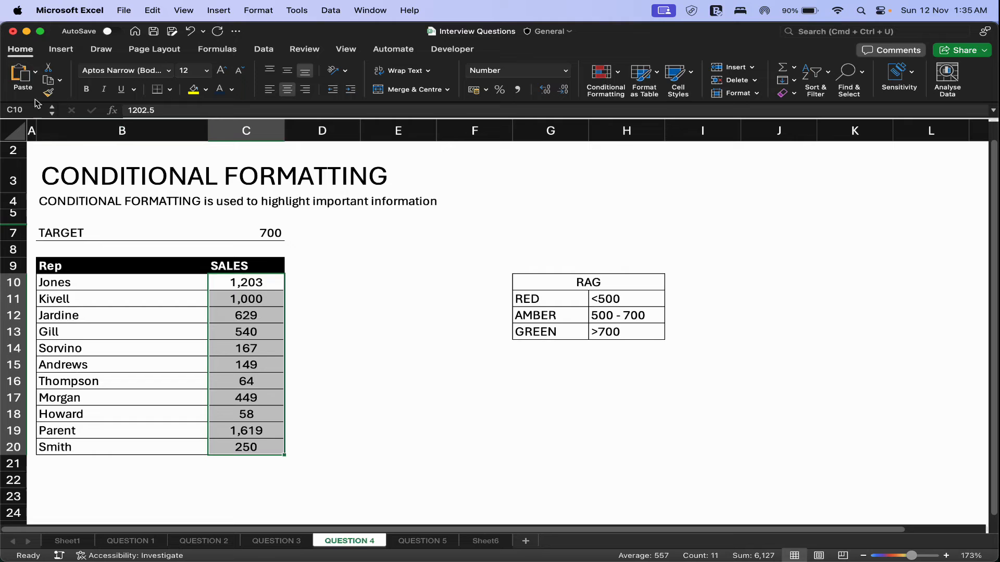
Add a conditional formatting rule to the sales figures in C10:C20 that fills values less than 500 with red.
click(615, 79)
mouse_move(630, 97)
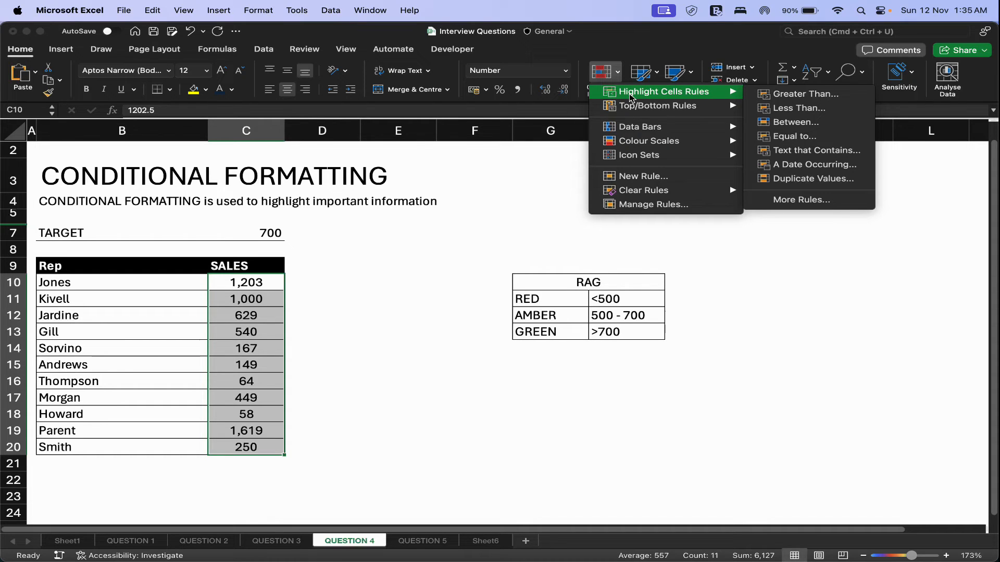
click(763, 108)
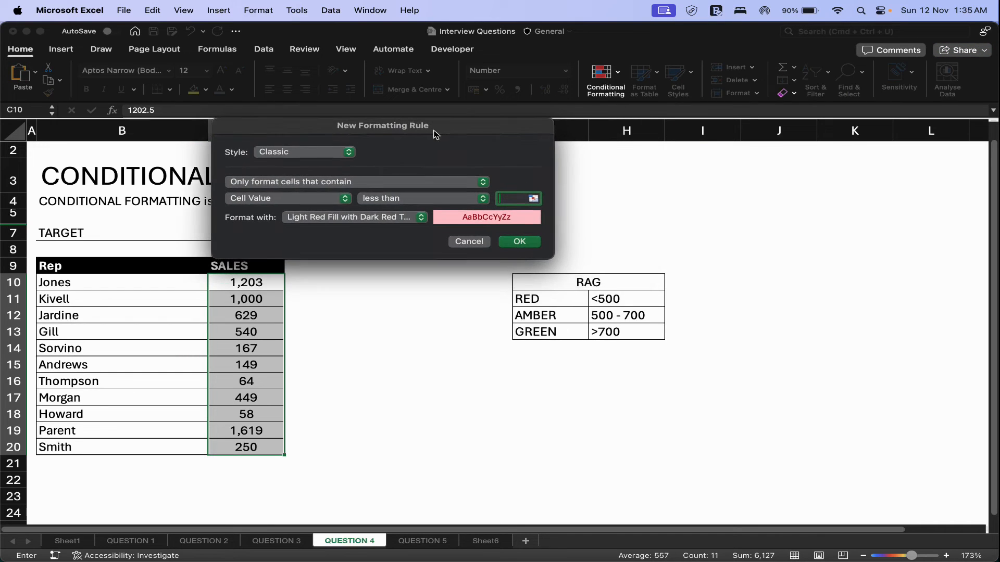
drag(434, 130, 425, 129)
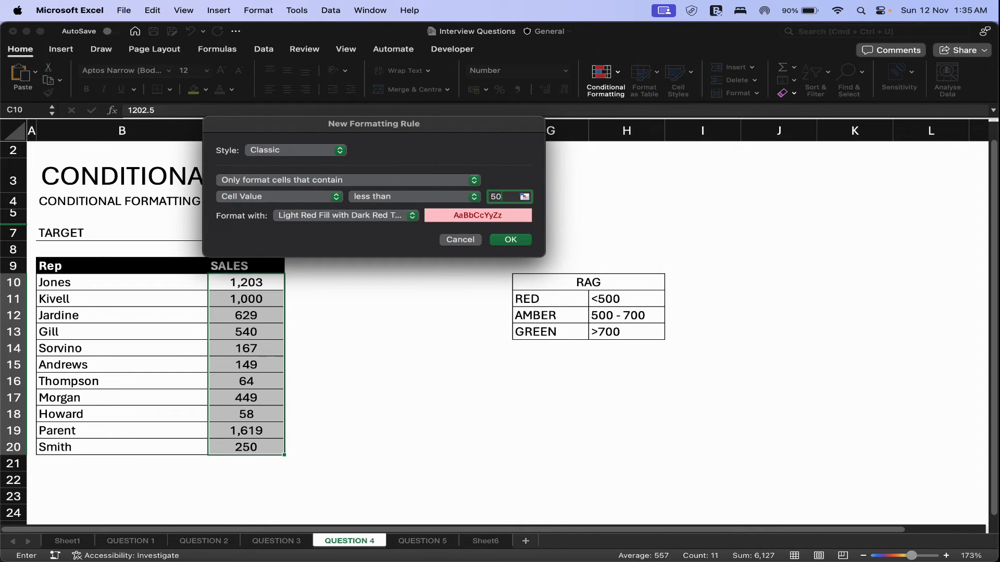
click(412, 216)
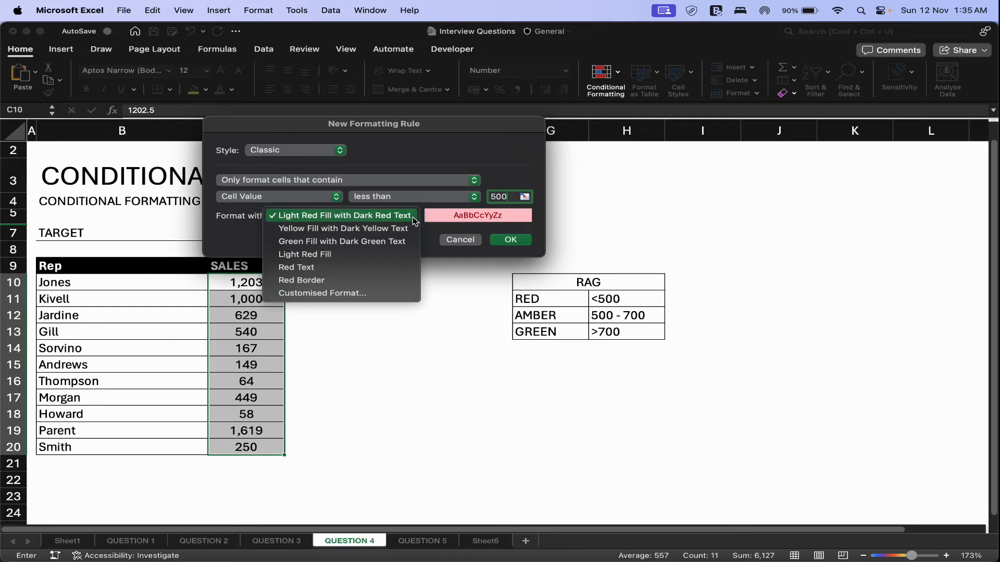
click(343, 295)
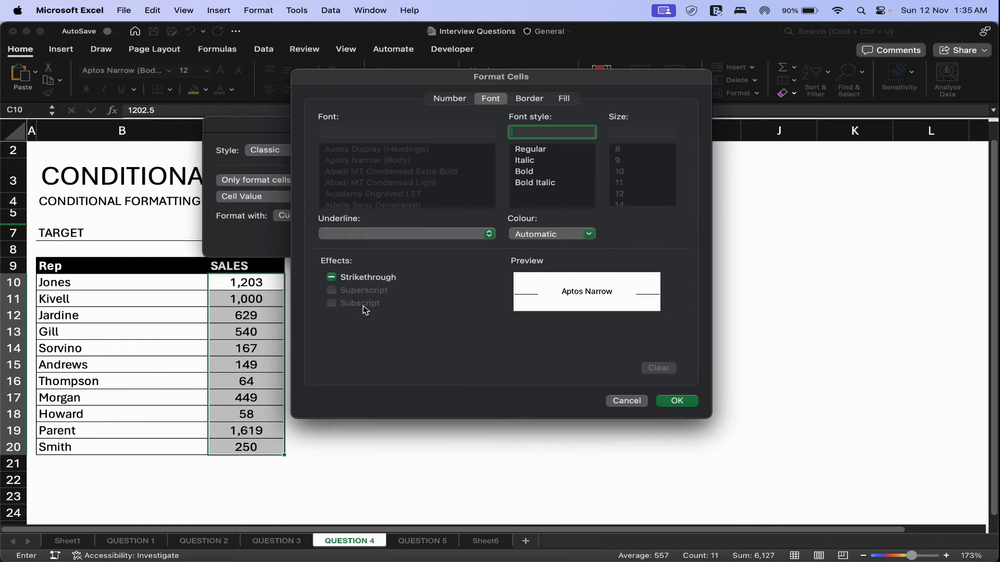
click(564, 99)
click(450, 143)
click(341, 277)
click(677, 400)
click(497, 242)
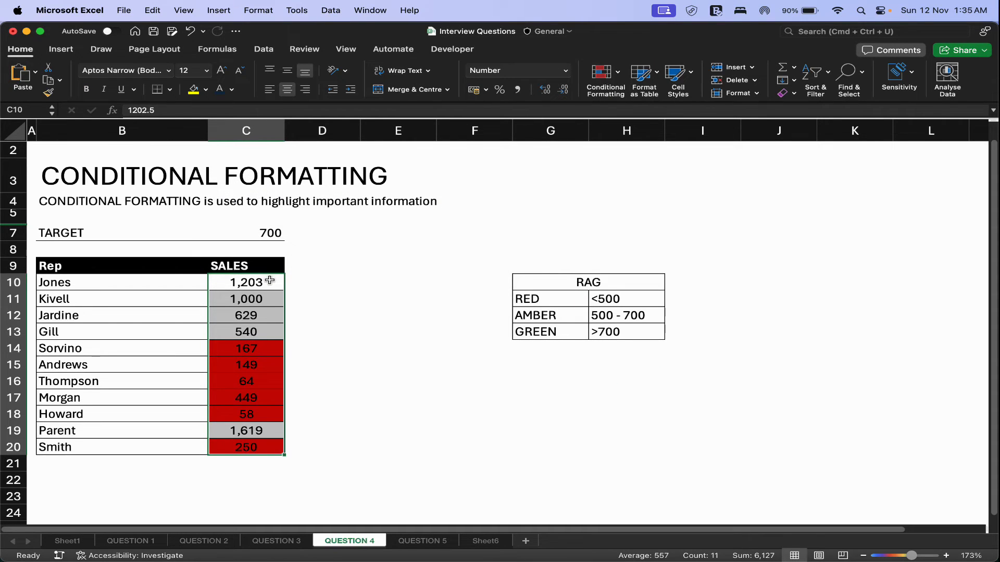
Add a conditional formatting rule to C10:C20 that fills sales values greater than 700 with light green.
click(603, 76)
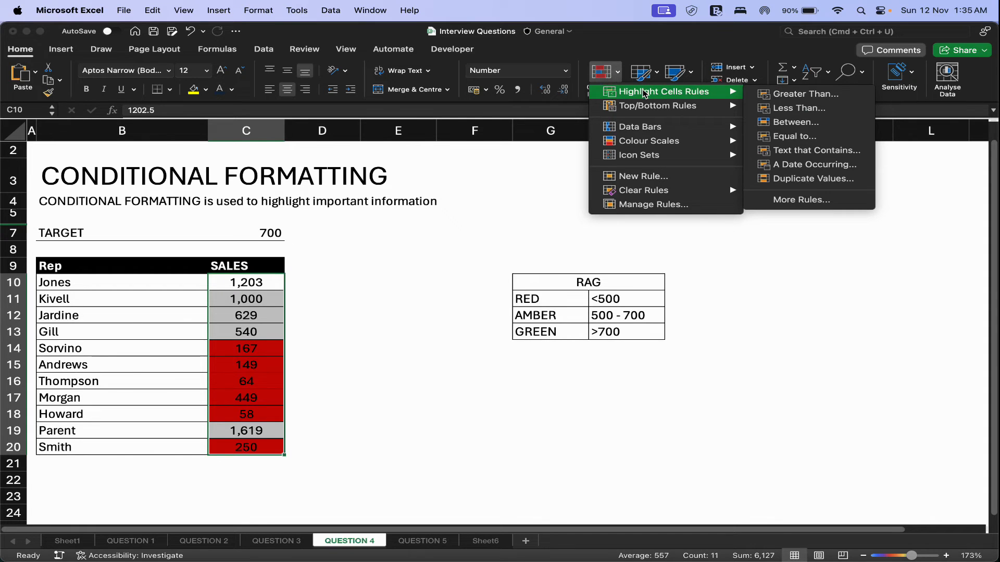
click(802, 94)
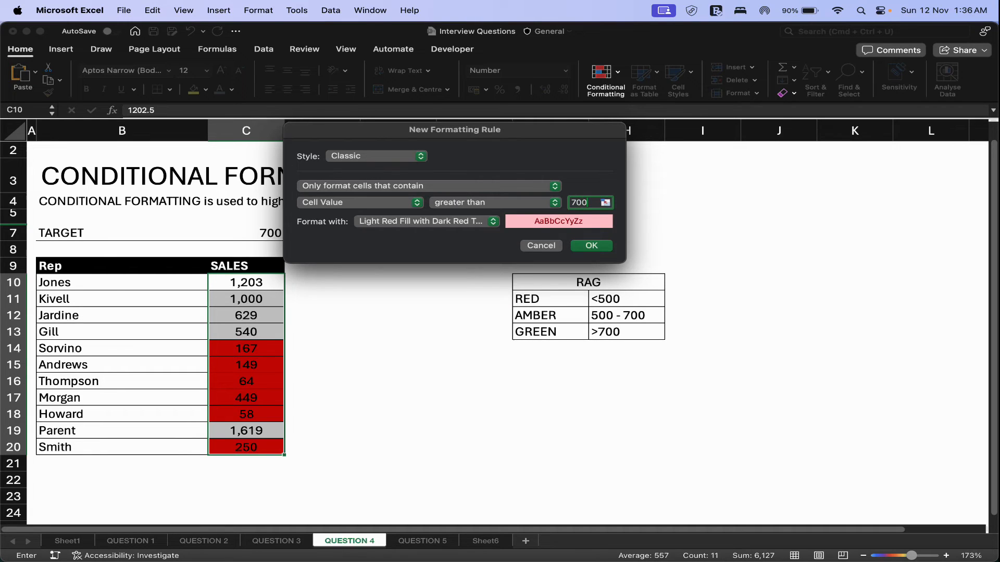
click(491, 232)
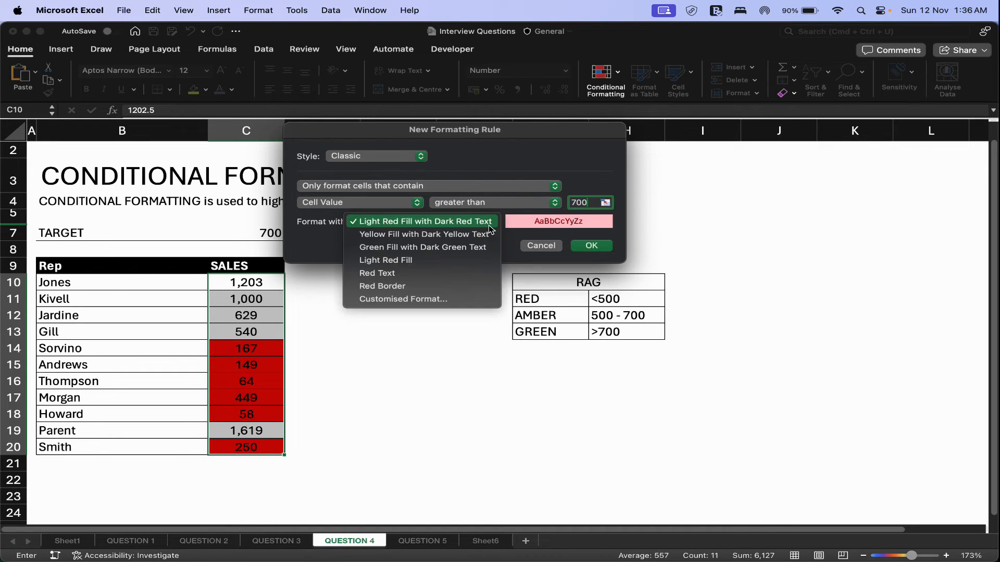
click(450, 296)
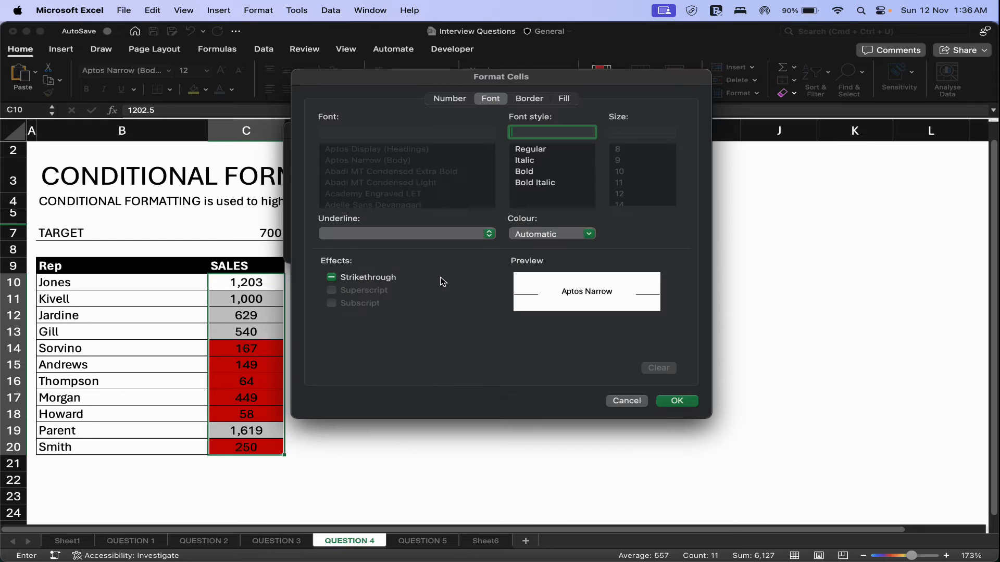
click(562, 99)
click(411, 144)
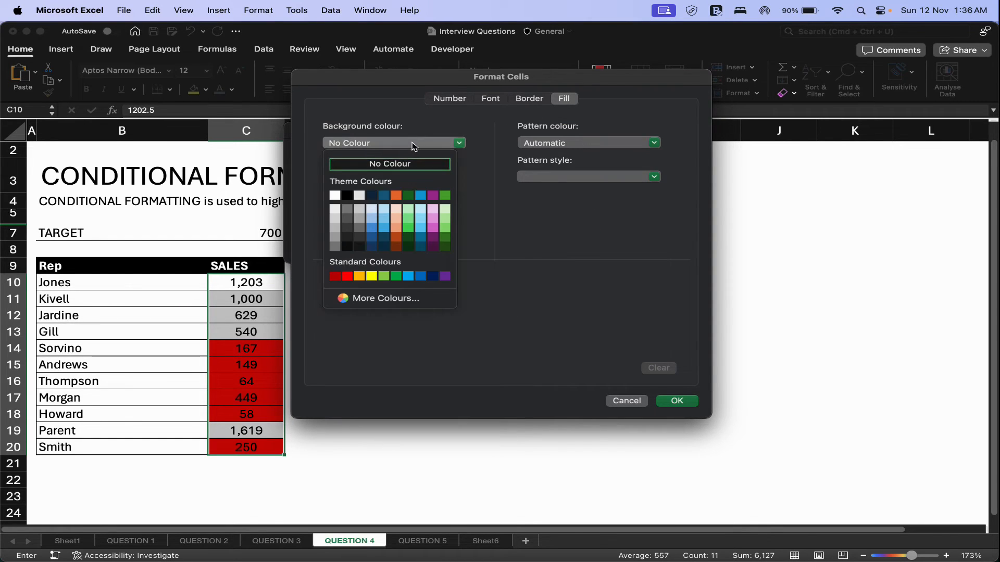
click(396, 275)
click(677, 402)
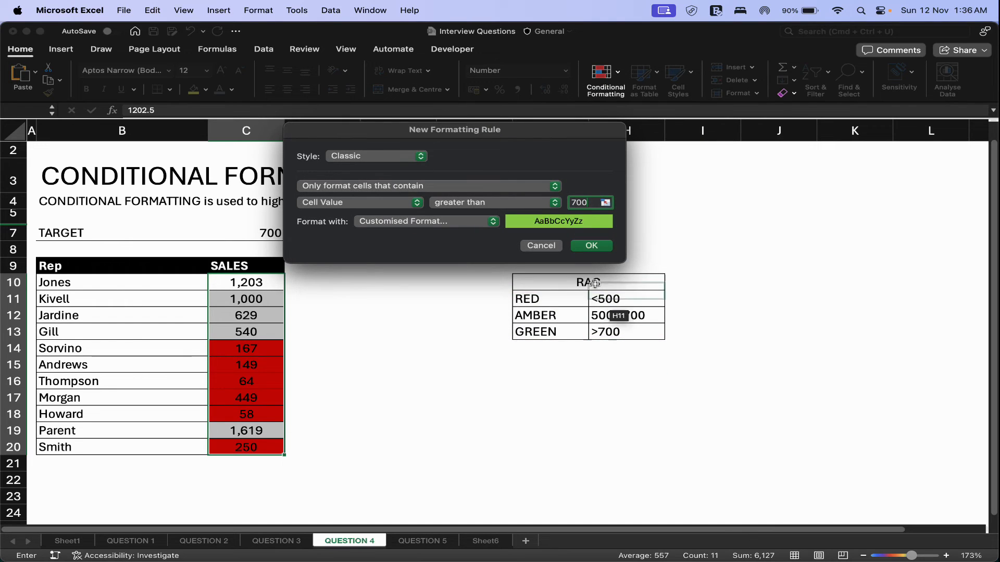
click(589, 243)
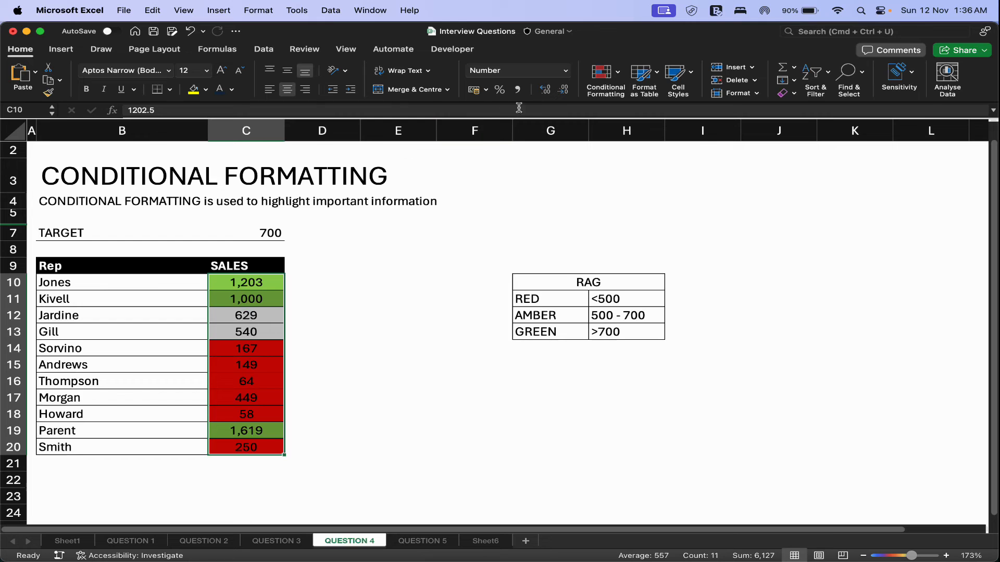
Add a conditional formatting rule to C10:C20 that fills sales values between 500 and 700 with an amber background.
click(616, 79)
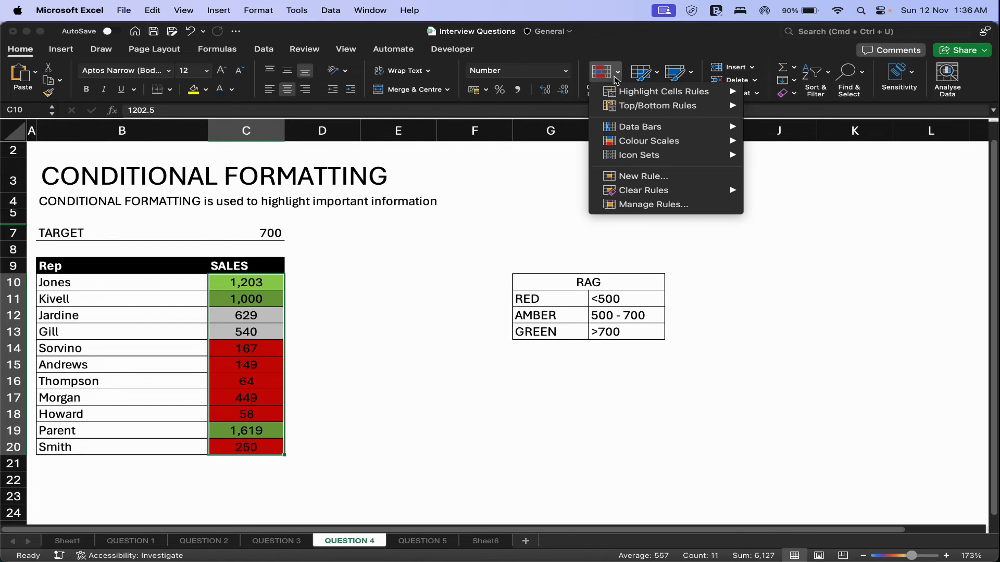
mouse_move(624, 94)
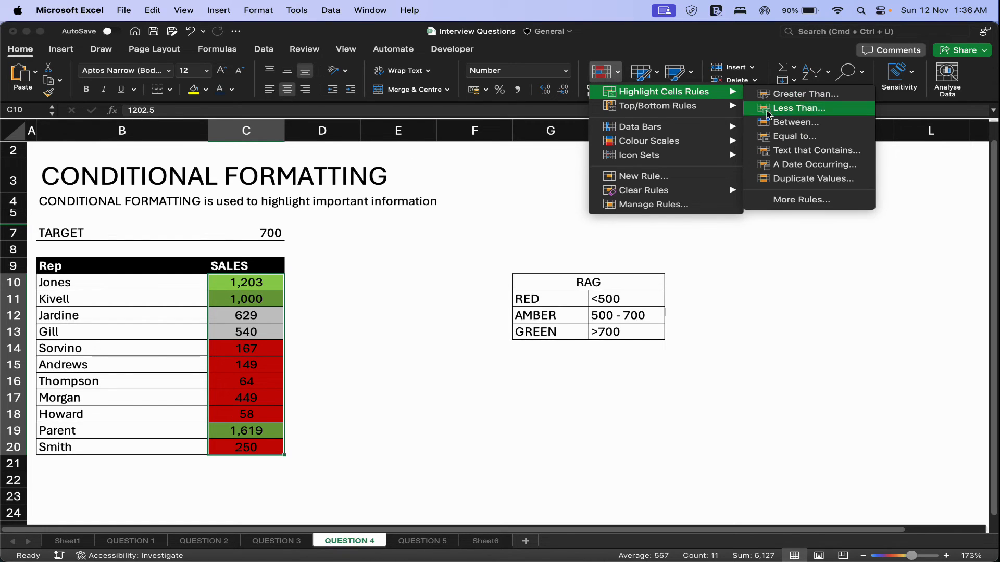
click(796, 122)
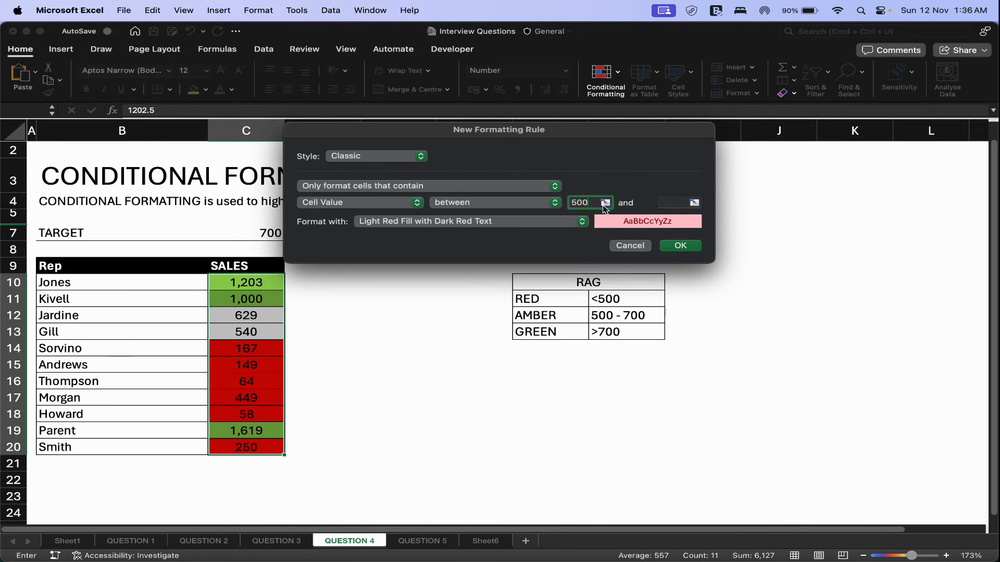
click(683, 203)
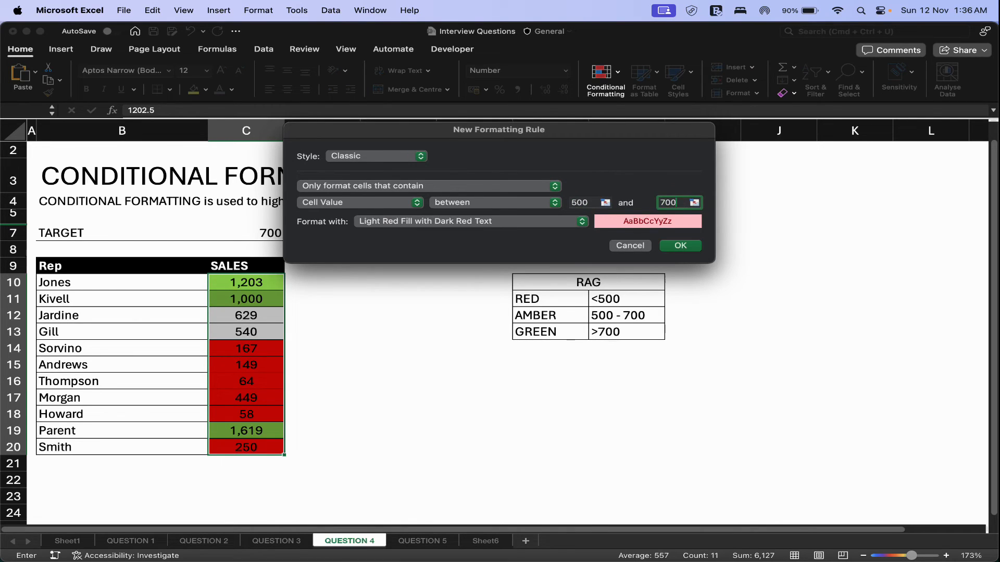
click(540, 226)
click(432, 299)
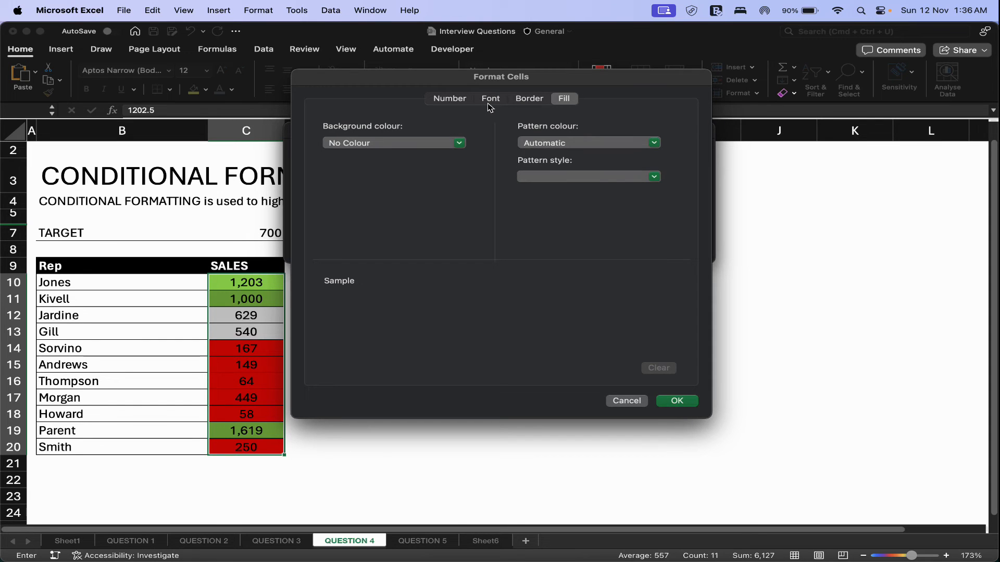
click(425, 131)
click(359, 273)
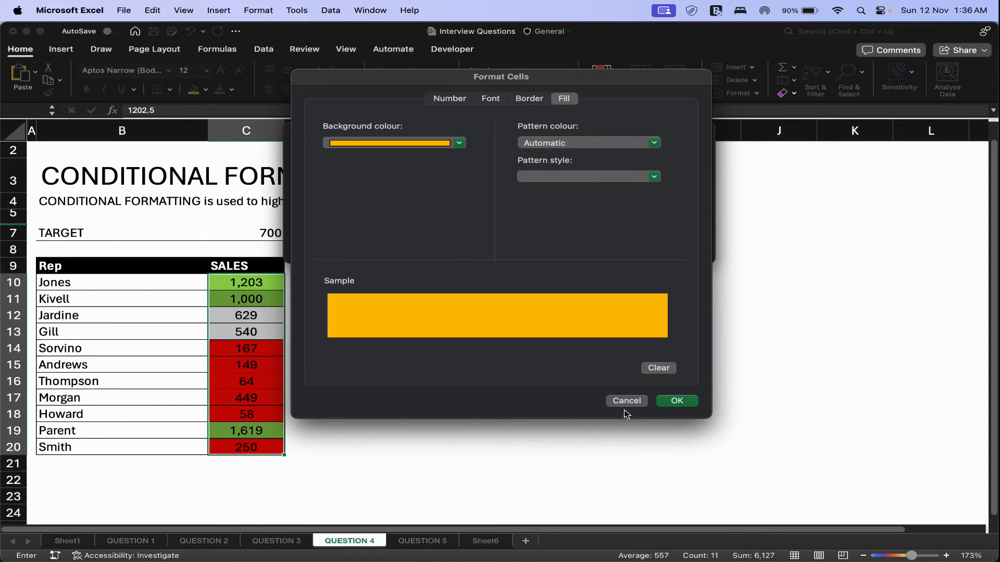
click(660, 405)
click(677, 244)
Review the red, amber and green formatting across the reps' sales rows, checking the reps in the red band.
click(174, 318)
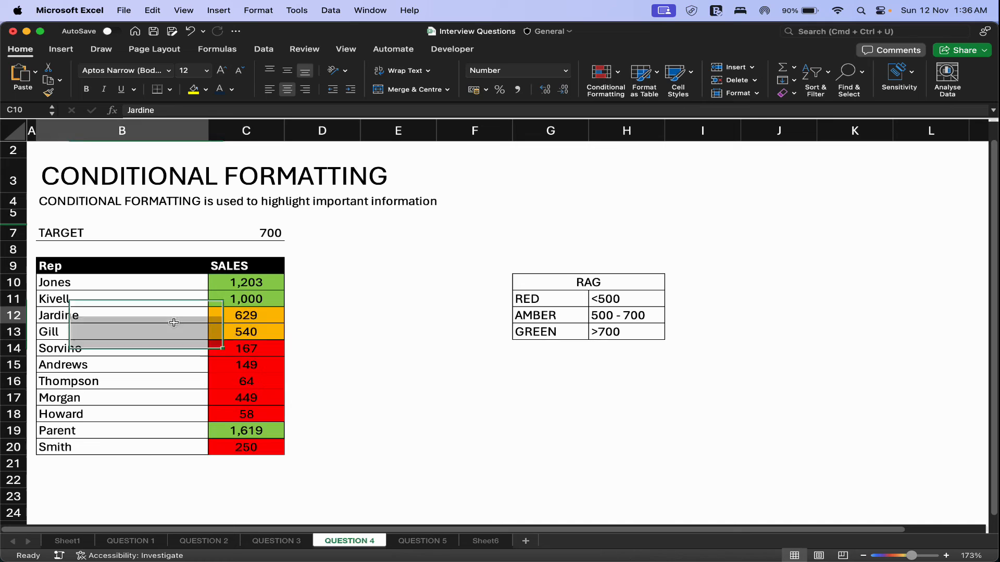
drag(237, 284, 239, 446)
click(328, 431)
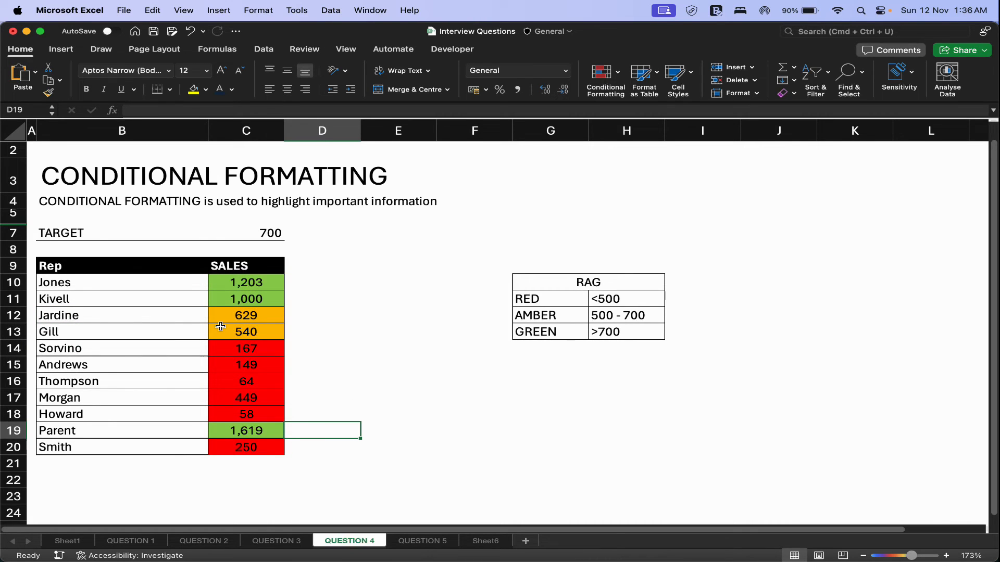
drag(143, 345, 211, 421)
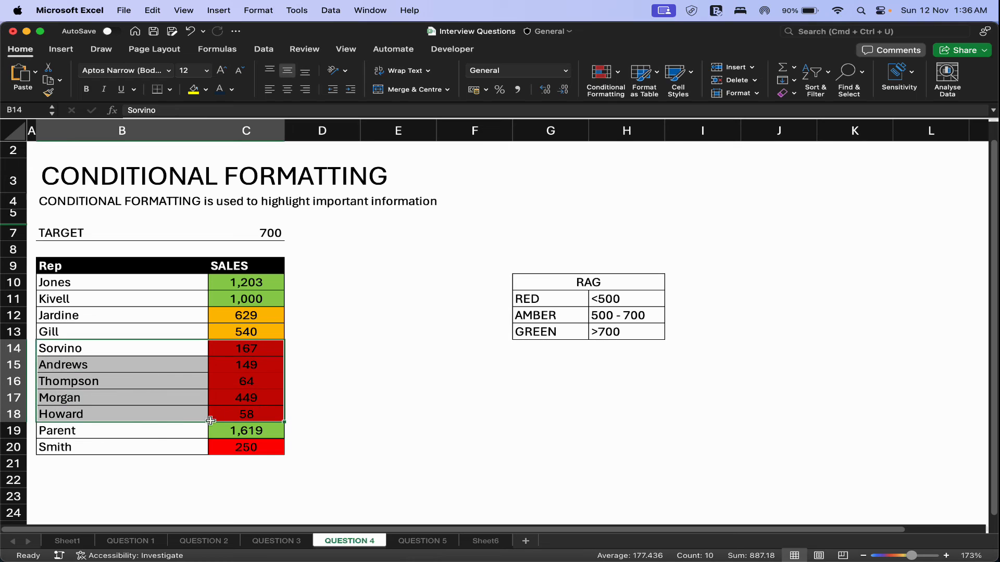
drag(127, 441, 229, 446)
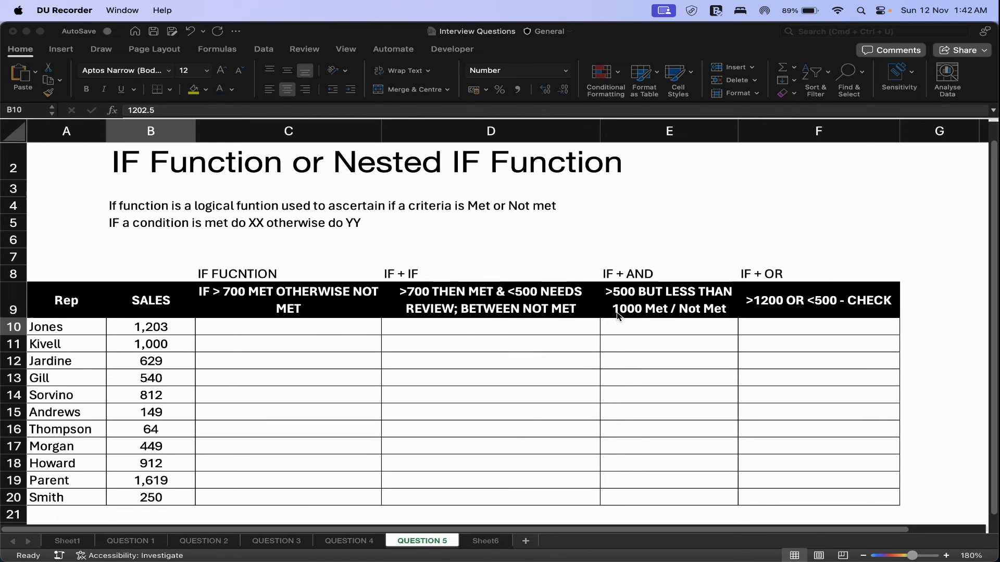
Examine the IF, IF + IF, IF + AND and IF + OR headings and the first criterion on the QUESTION 5 sheet.
click(237, 333)
click(237, 333)
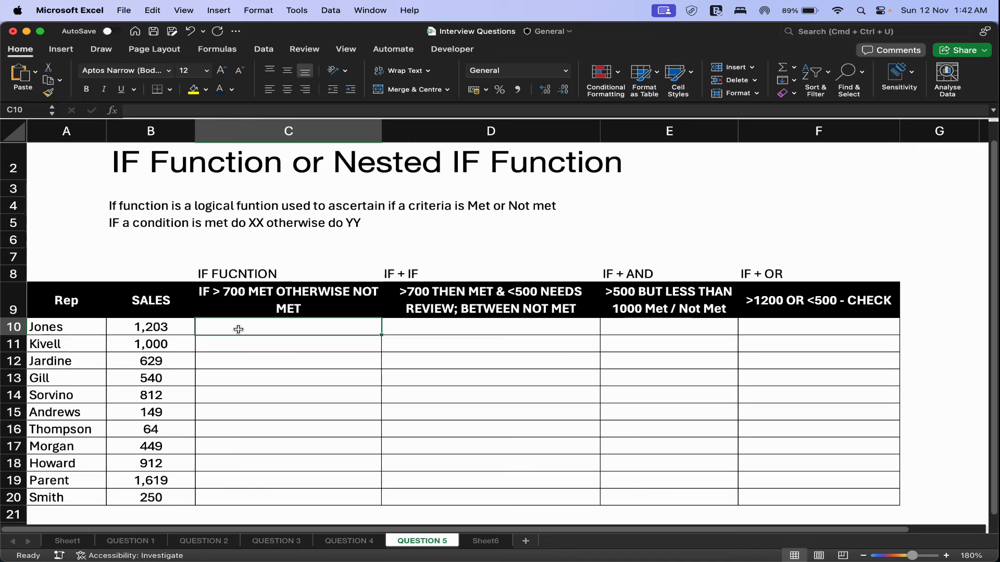
click(244, 276)
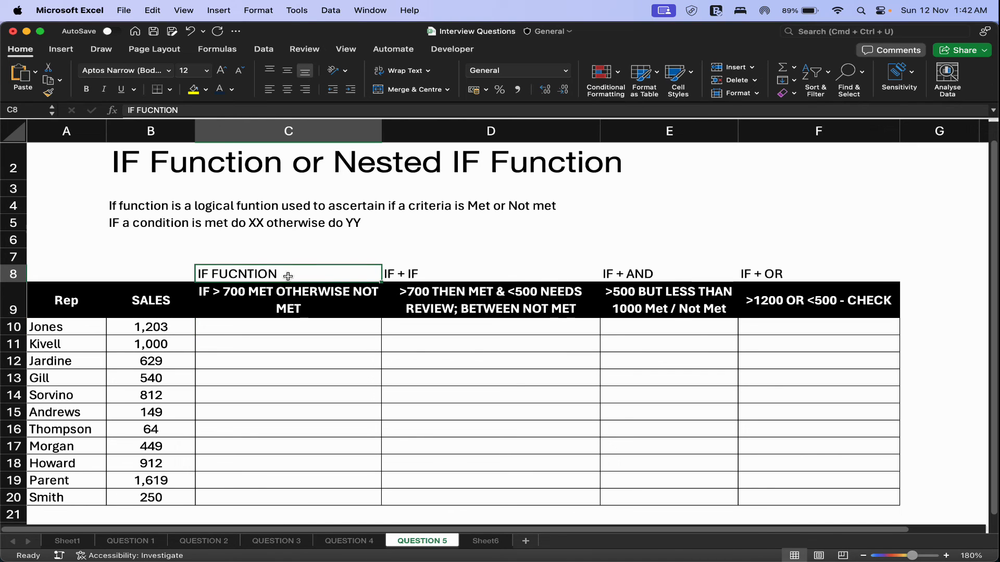
click(411, 277)
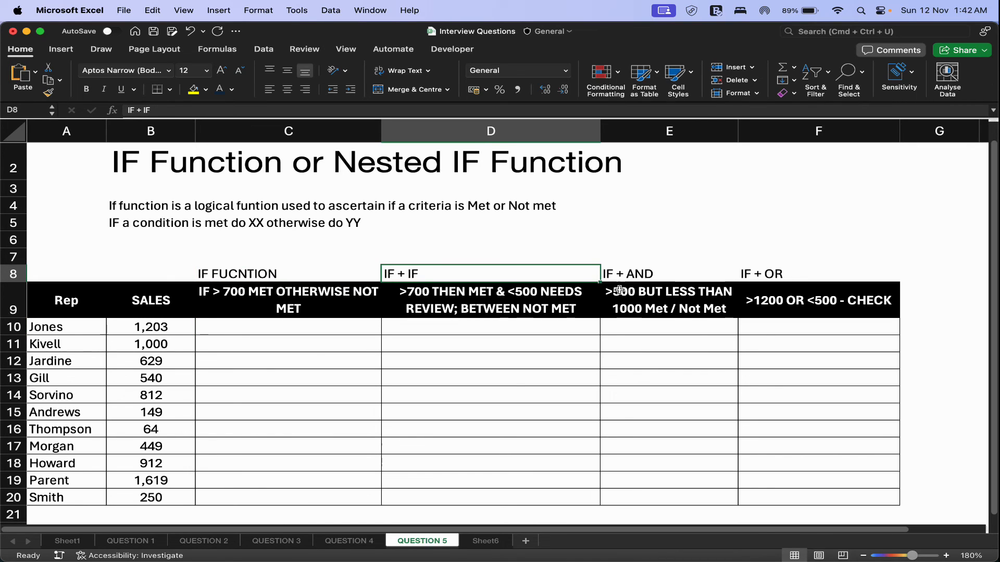
click(641, 275)
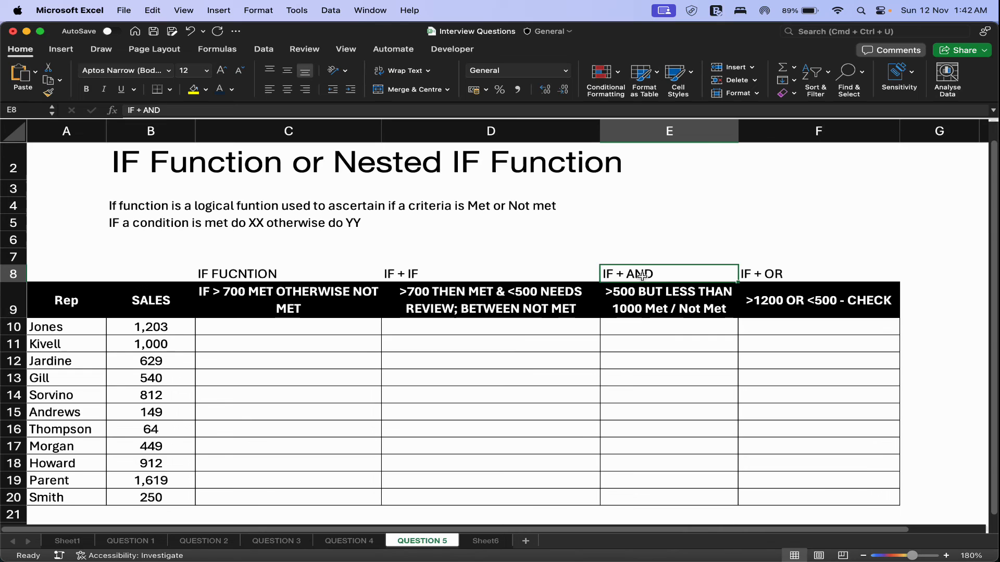
click(748, 272)
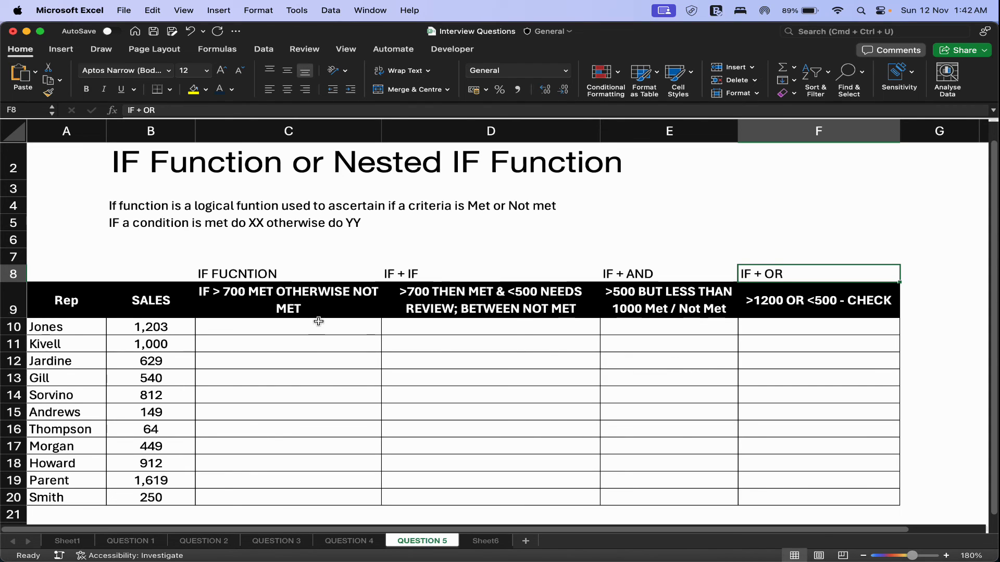
drag(301, 326, 300, 479)
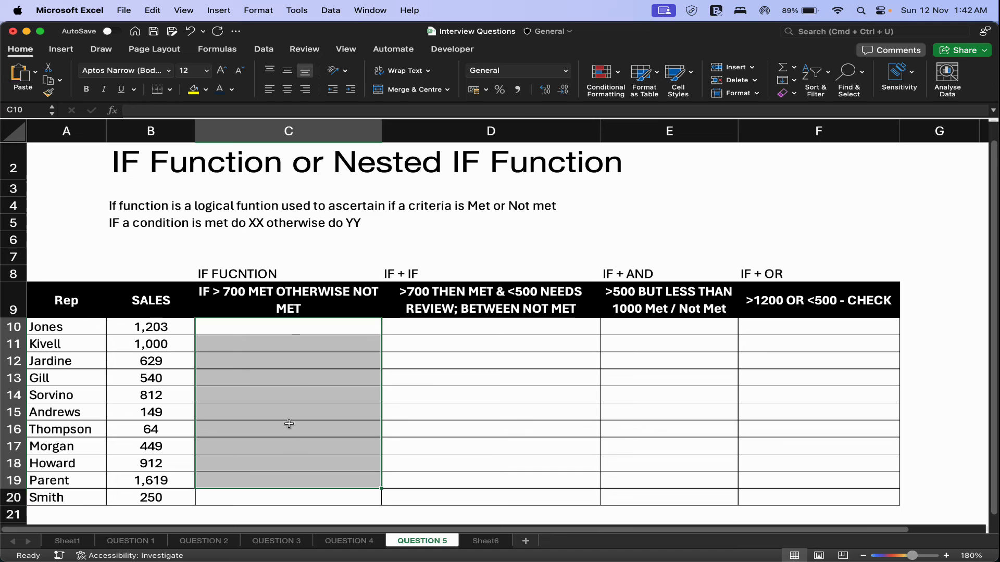
click(278, 333)
click(209, 295)
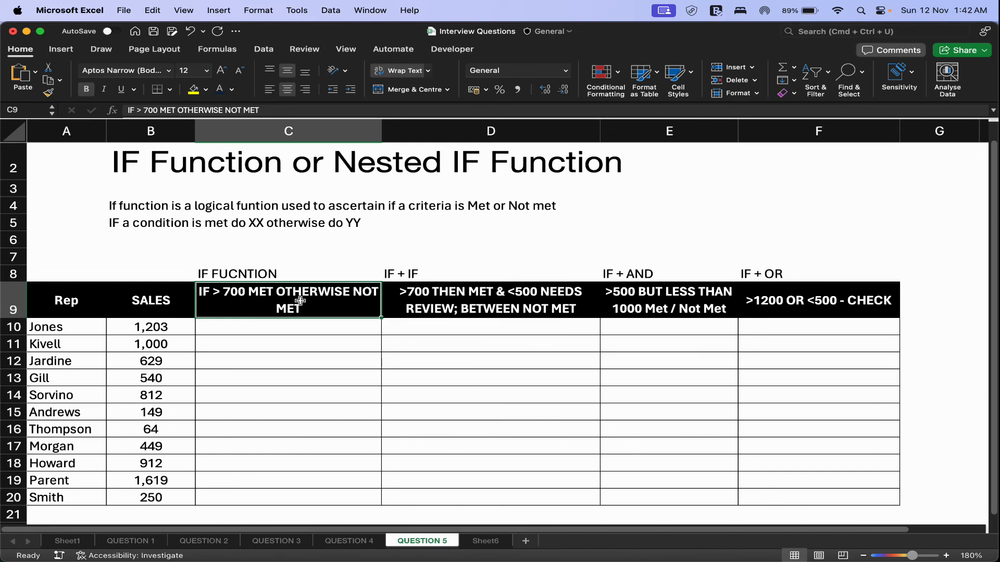
Enter the formula =IF(B10>700,"Met","Not Met") in C10 to test the first rep's sales.
click(296, 325)
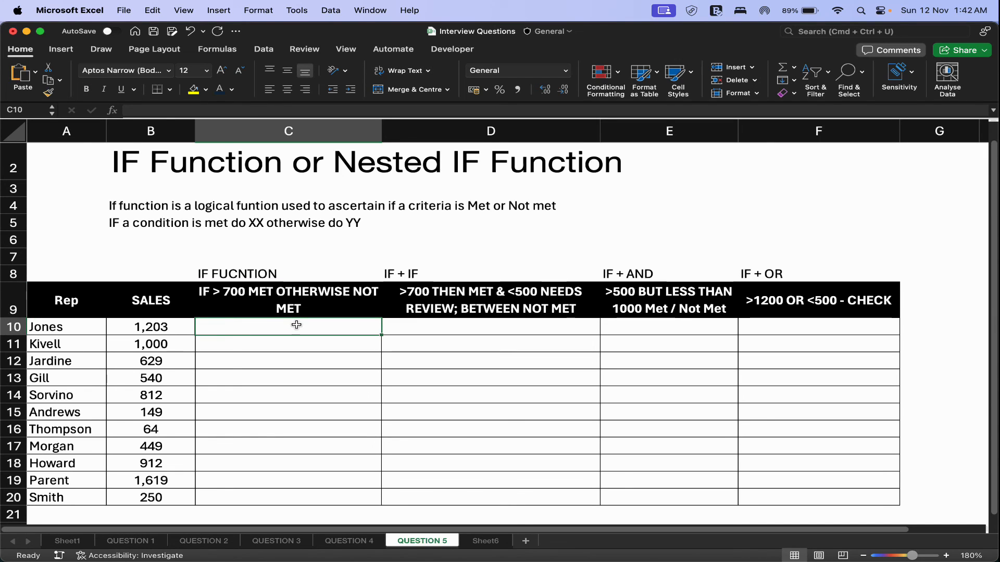
text(=IF()
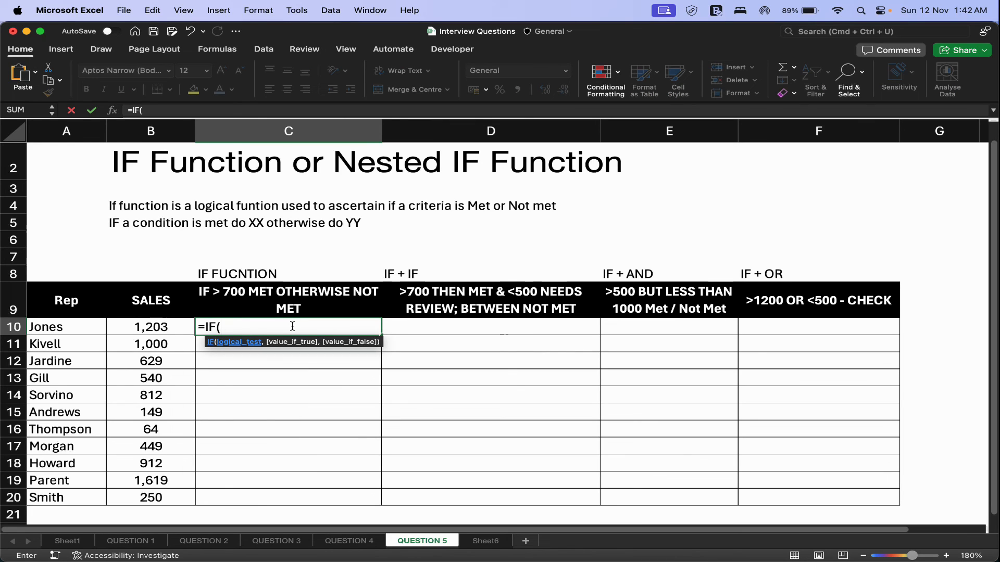
click(172, 329)
click(173, 328)
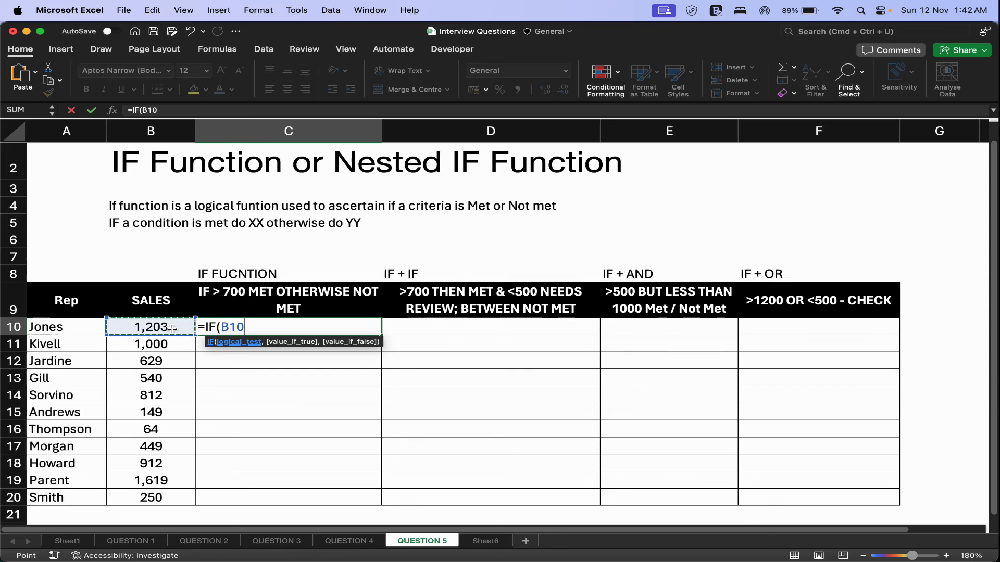
text(>)
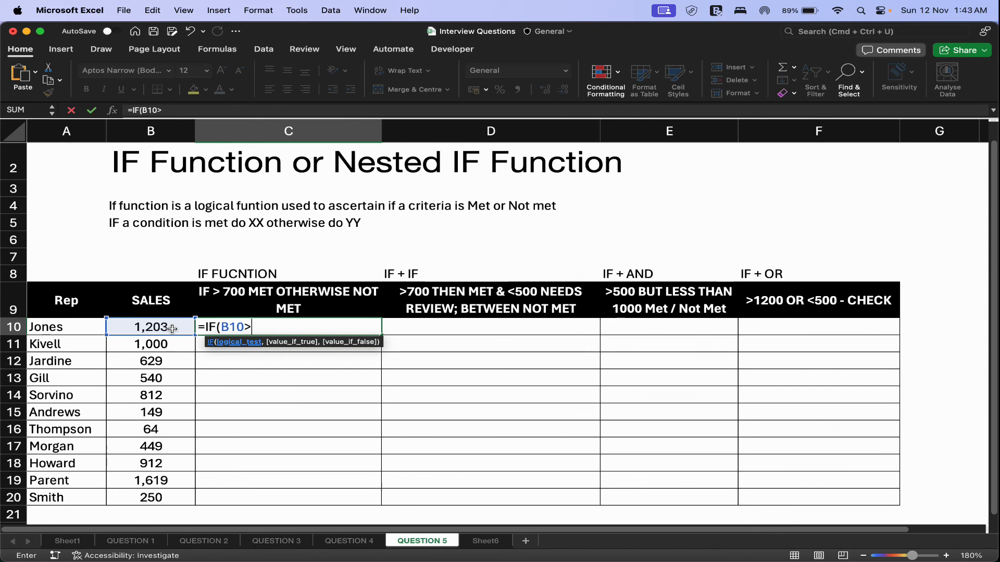
text(700,"Met",)
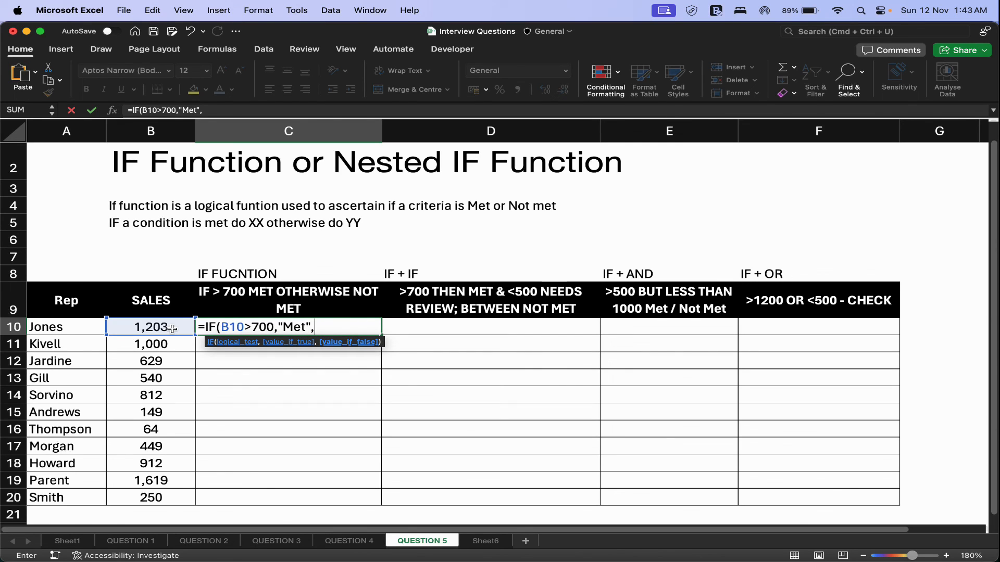
text("Not Met"))
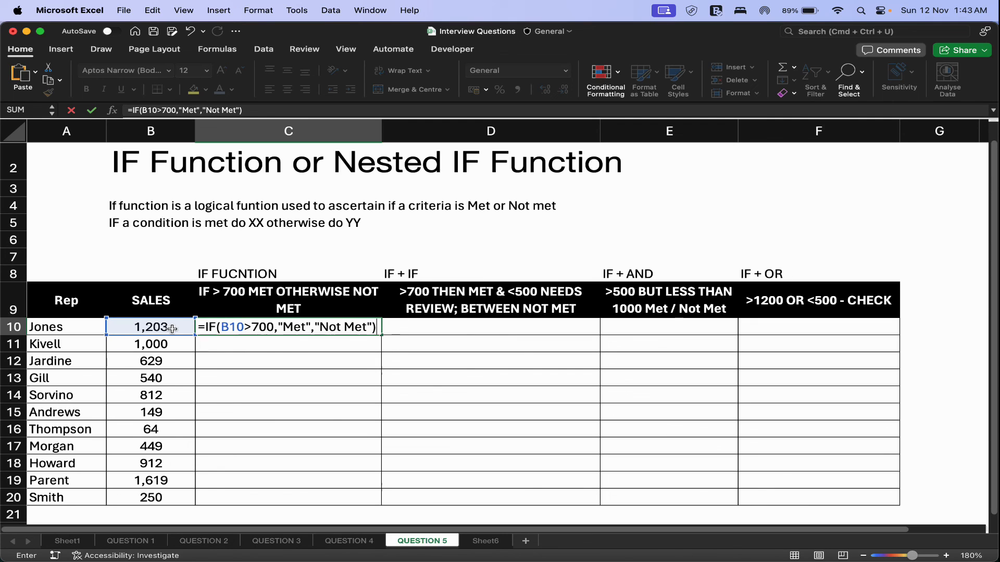
key(Return)
Copy the IF formula from C10 down through C20 so every rep's sales are tested.
key(Up)
key(super+c)
key(shift+Down)
key(shift+Down)
key(shift+Down)
key(shift+Down)
key(shift+Down)
key(shift+Down)
key(shift+Down)
key(shift+Down)
key(shift+Down)
key(shift+Down)
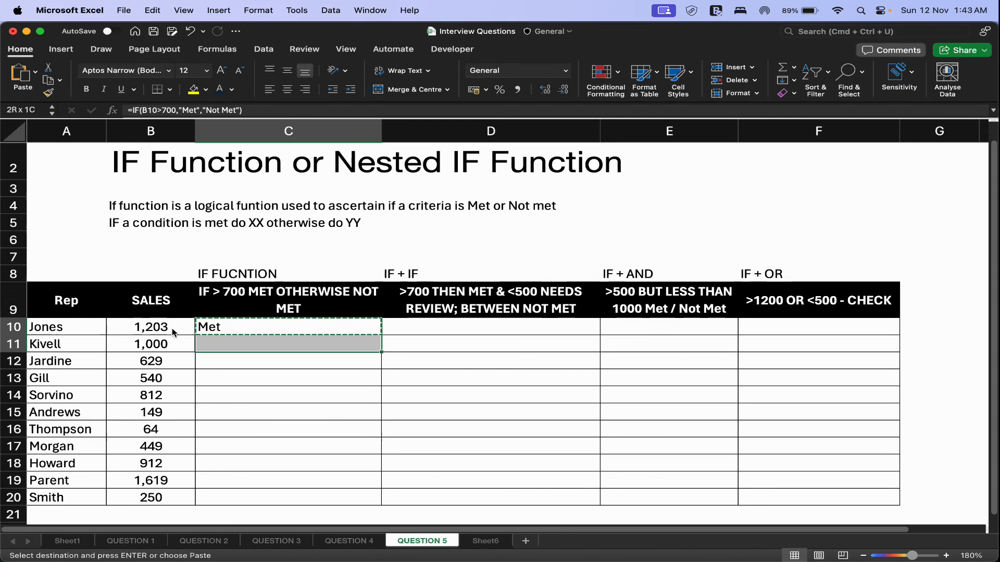
key(Return)
Check the IF results in column C against the reps' sales, and review the IF + IF, IF + AND and IF + OR headings.
key(Down)
key(Down)
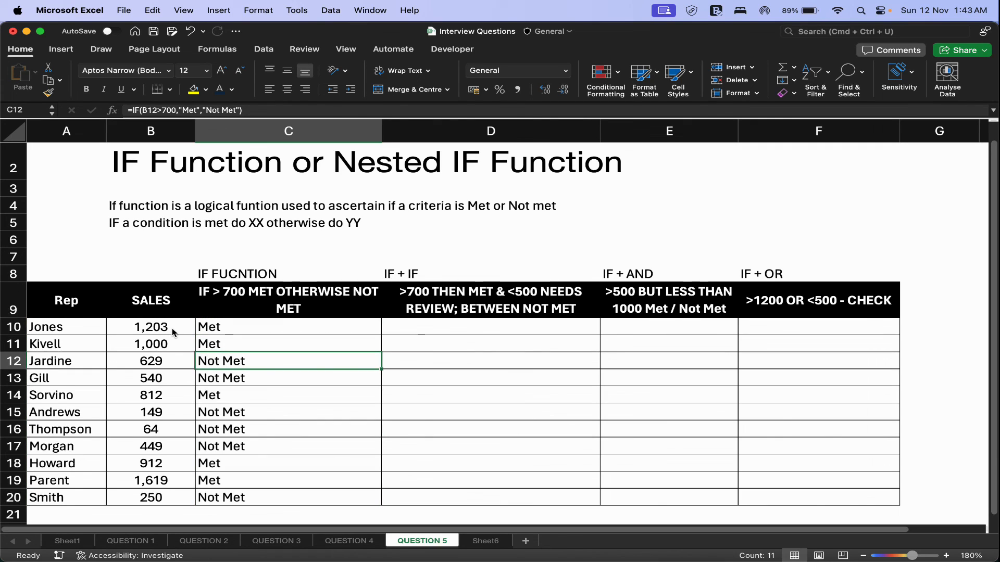
key(Left)
key(shift+Right)
key(shift+Down)
key(Down)
key(Down)
key(Down)
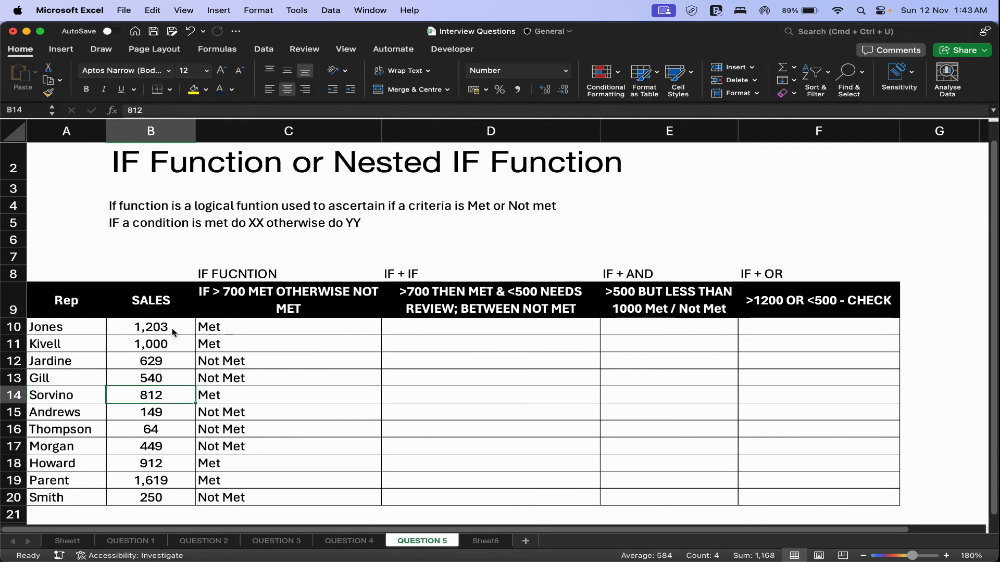
key(shift+Right)
key(shift+Down)
key(shift+Down)
key(Down)
key(Down)
key(Down)
key(Down)
key(Down)
key(shift+Right)
key(Up)
key(Up)
key(Up)
key(Up)
key(Up)
key(Up)
key(Up)
key(Up)
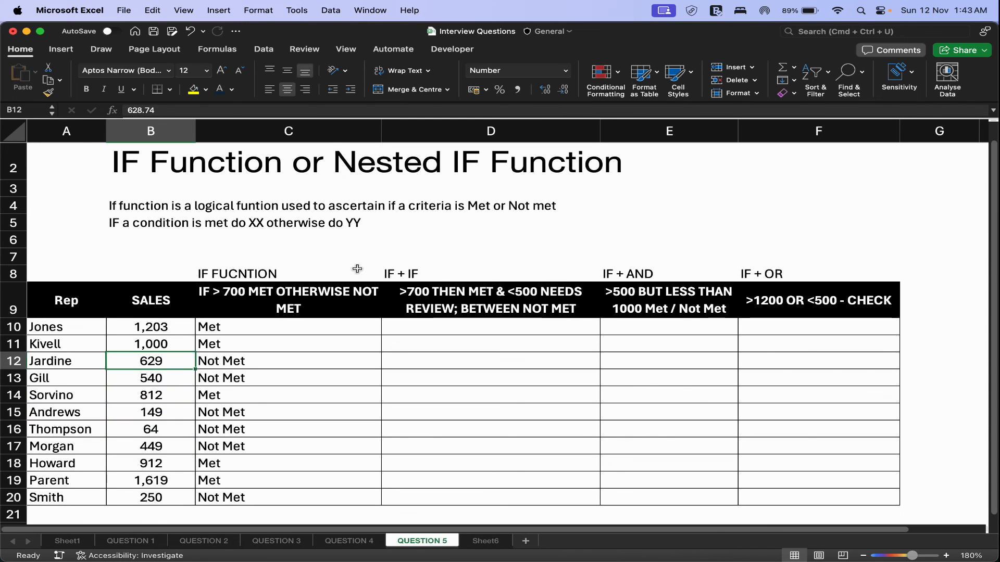
click(437, 271)
drag(446, 270, 746, 282)
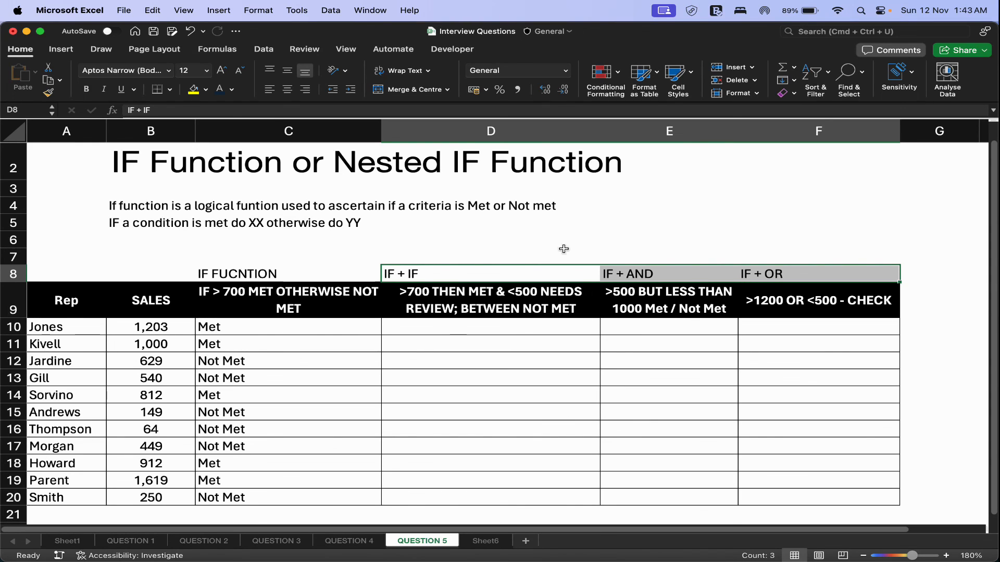
click(541, 237)
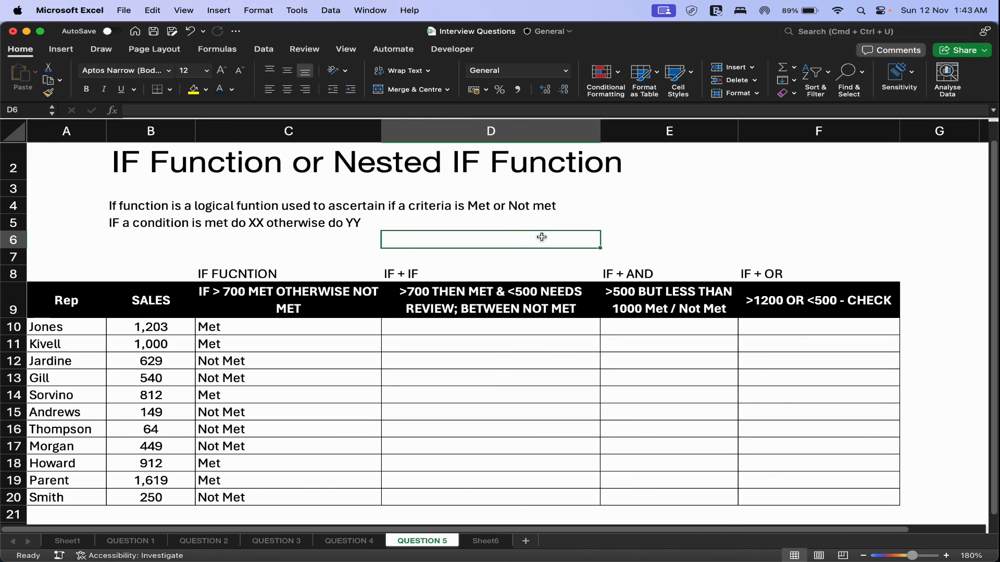